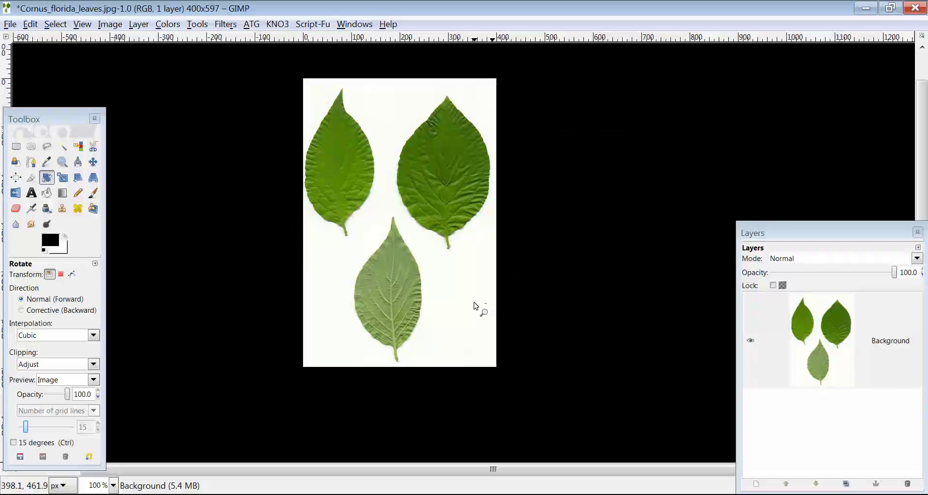
# Pick the Zoom tool and browse the Colors menu without choosing anything.
pyautogui.press('z')
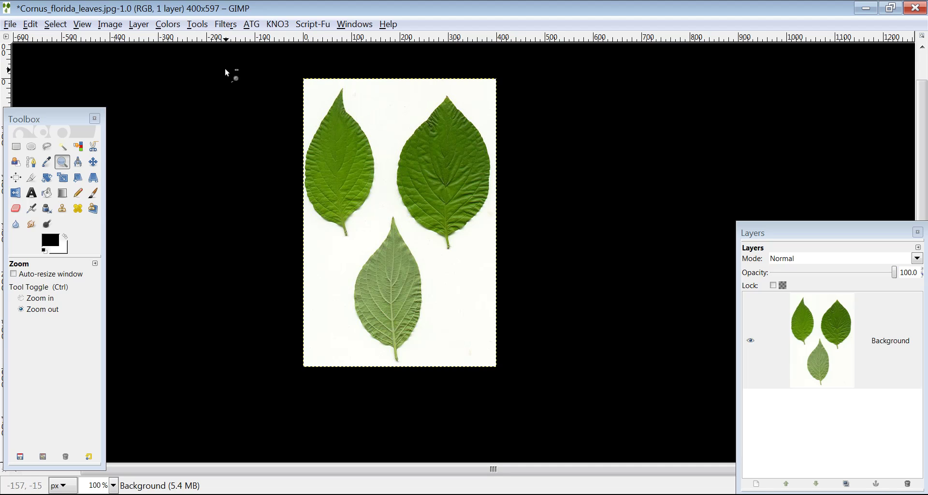
pyautogui.click(165, 26)
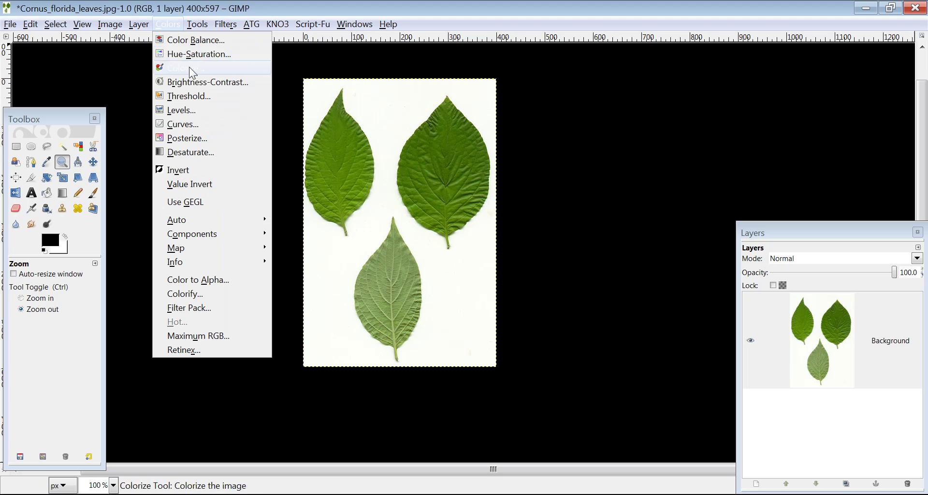
pyautogui.moveTo(141, 25)
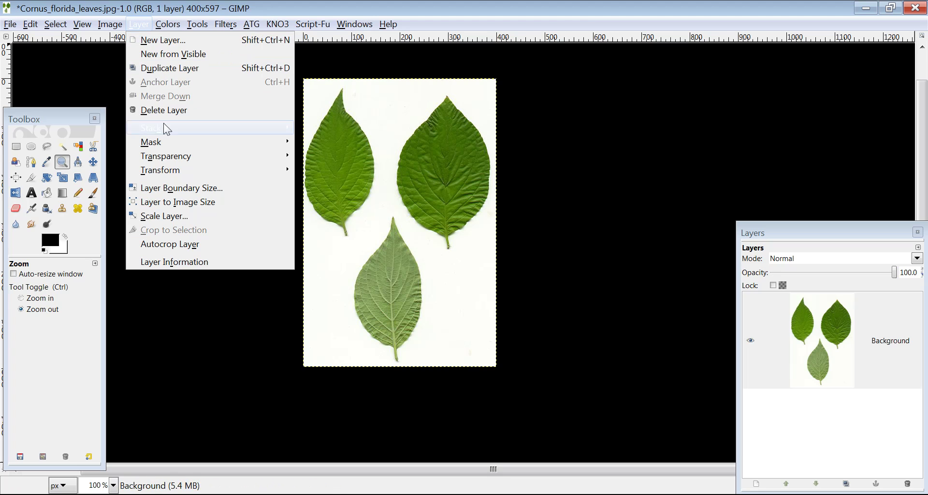
pyautogui.moveTo(245, 156)
pyautogui.moveTo(108, 23)
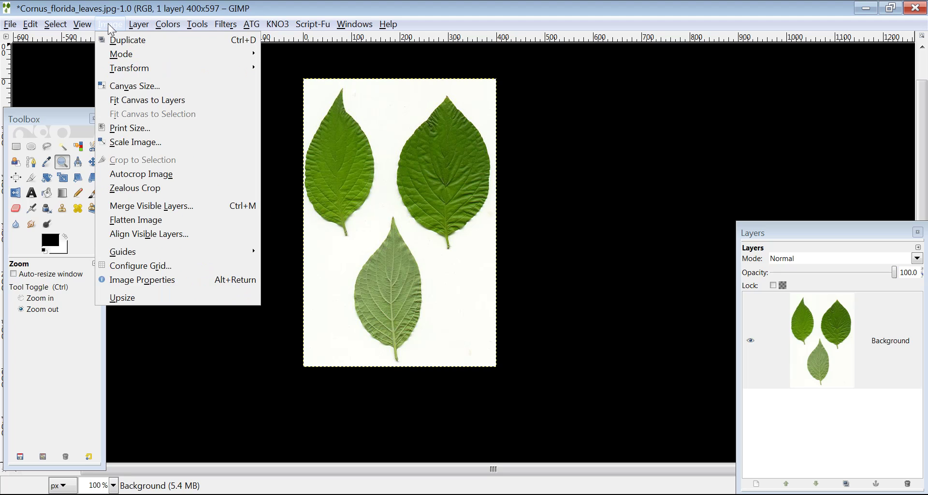
pyautogui.click(75, 83)
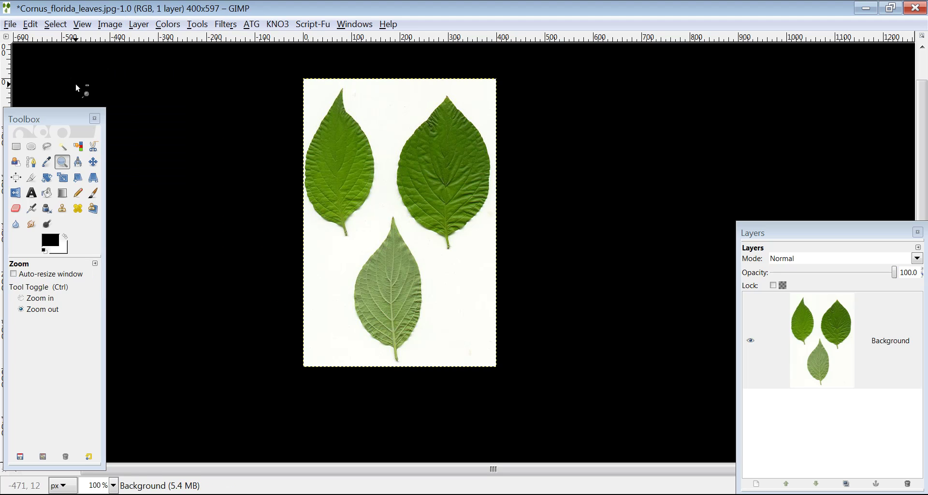
# Zoom out, preview a slight rotation, then cancel it so the scan stays upright.
pyautogui.click(445, 166)
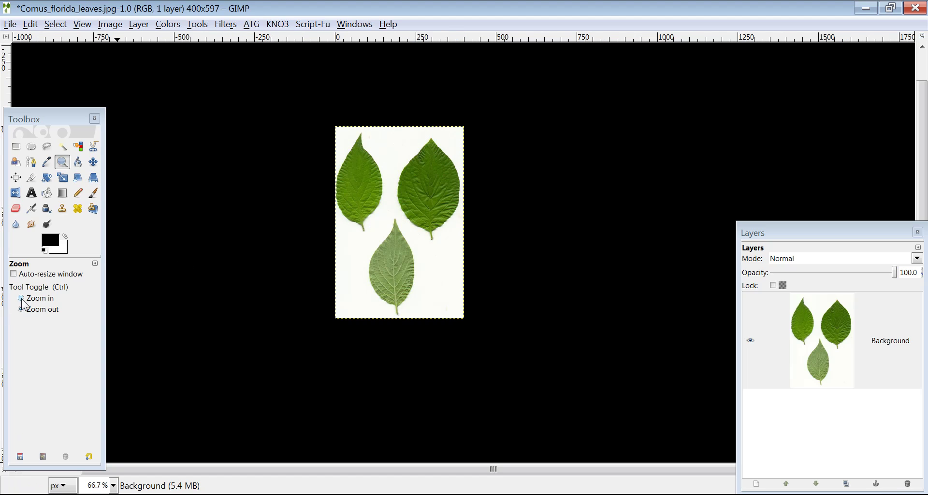
pyautogui.hotkey('shift', 'r')
pyautogui.moveTo(436, 188); pyautogui.dragTo(433, 189)
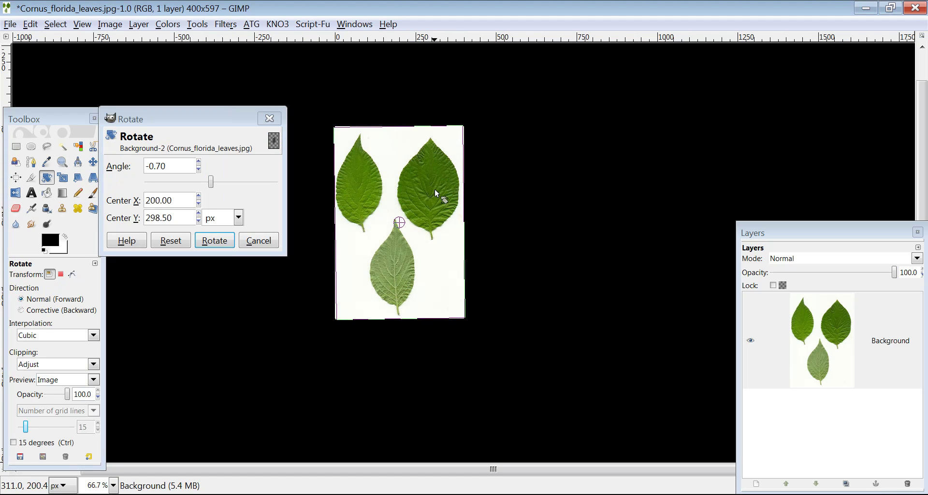
pyautogui.click(255, 240)
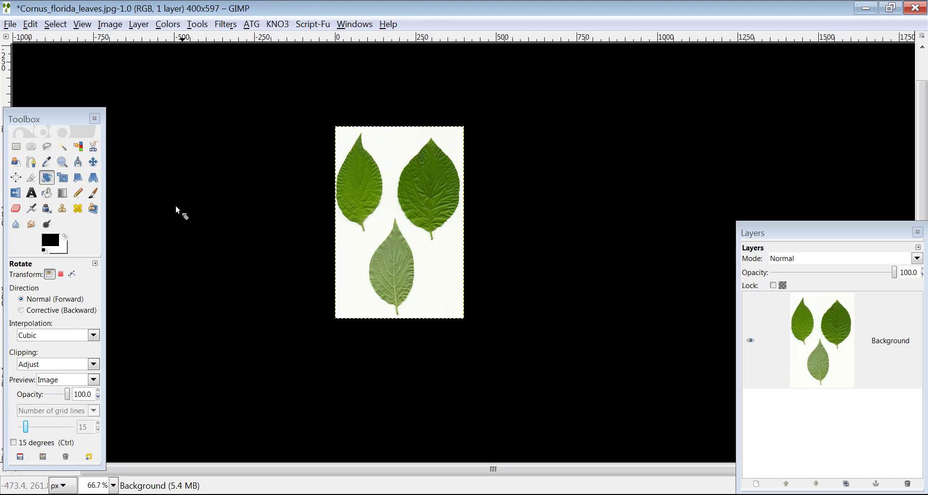
# Zoom in to 200% on the right-hand leaf and pan to frame the upper leaves.
pyautogui.click(62, 161)
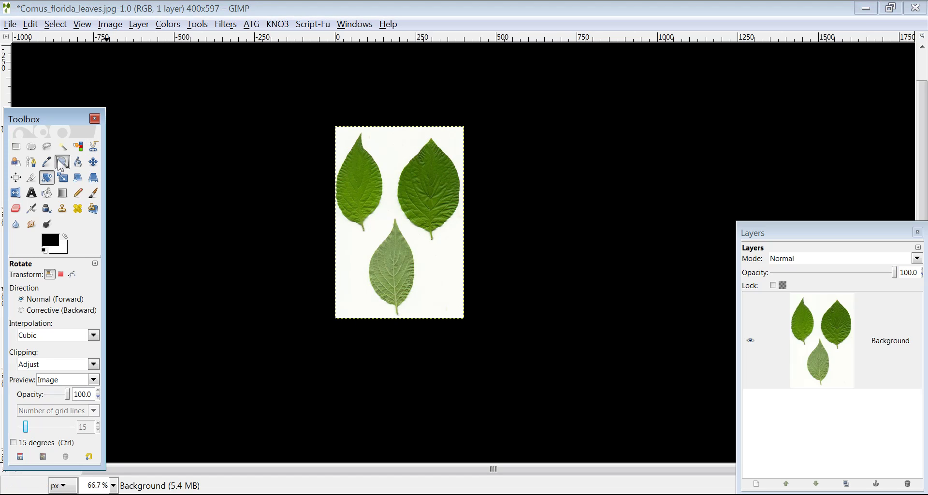
pyautogui.click(420, 192)
pyautogui.click(427, 186)
pyautogui.click(435, 183)
pyautogui.moveTo(554, 151); pyautogui.dragTo(431, 202)
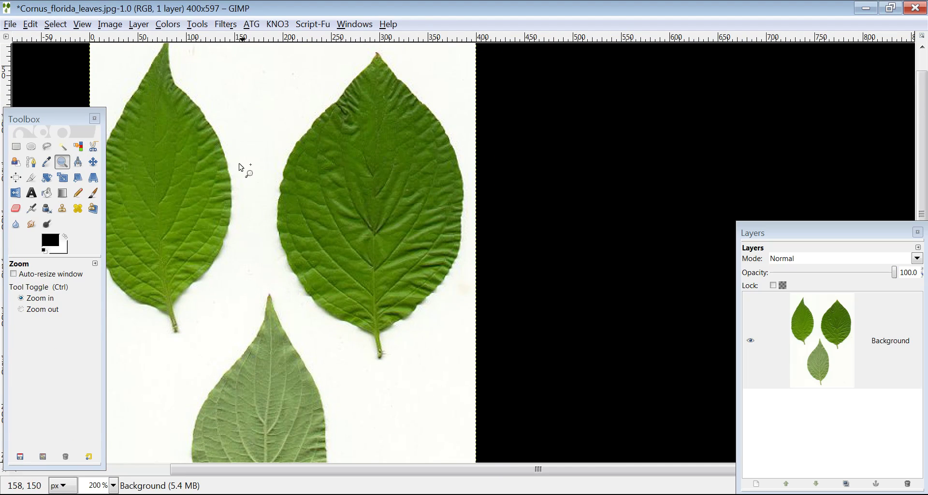
# Trace a Free Select outline around the large right leaf, starting at its stem tip.
pyautogui.click(47, 148)
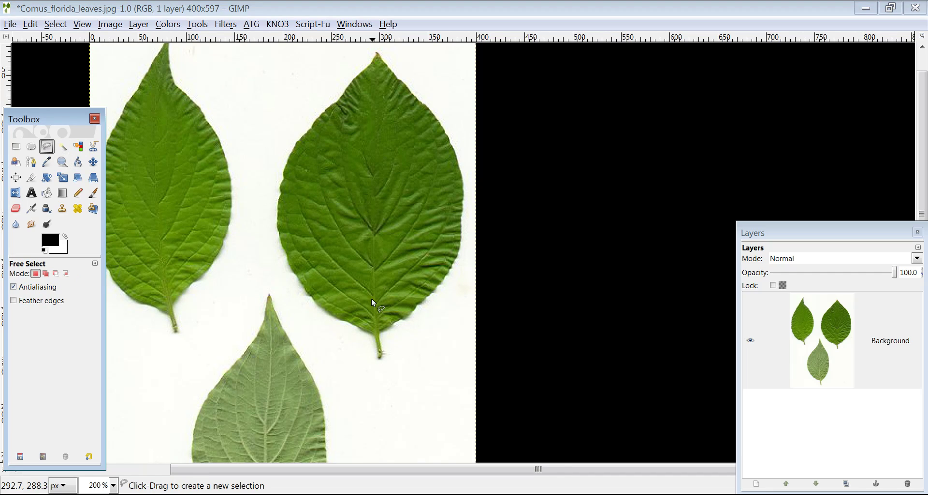
pyautogui.click(378, 359)
pyautogui.moveTo(380, 357)
pyautogui.mouseDown()
pyautogui.moveTo(381, 331)
pyautogui.moveTo(423, 306)
pyautogui.moveTo(454, 259)
pyautogui.moveTo(459, 194)
pyautogui.mouseUp()
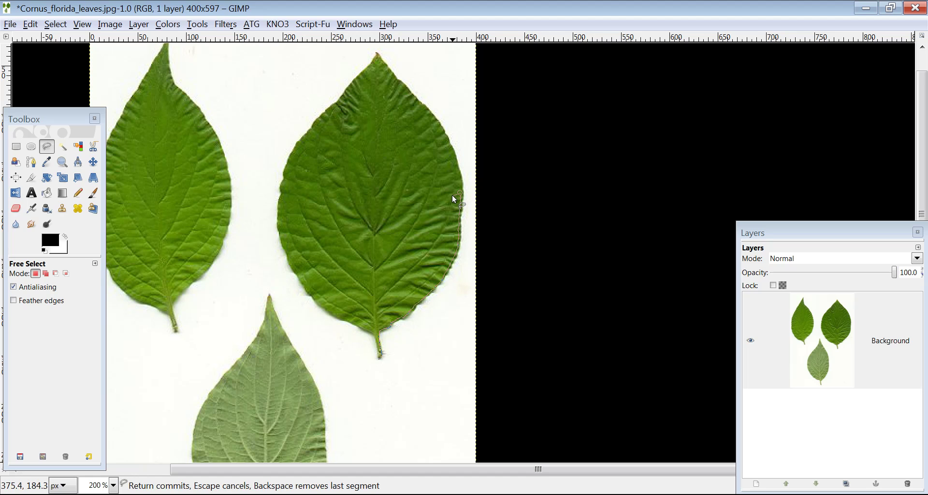
pyautogui.press('Return')
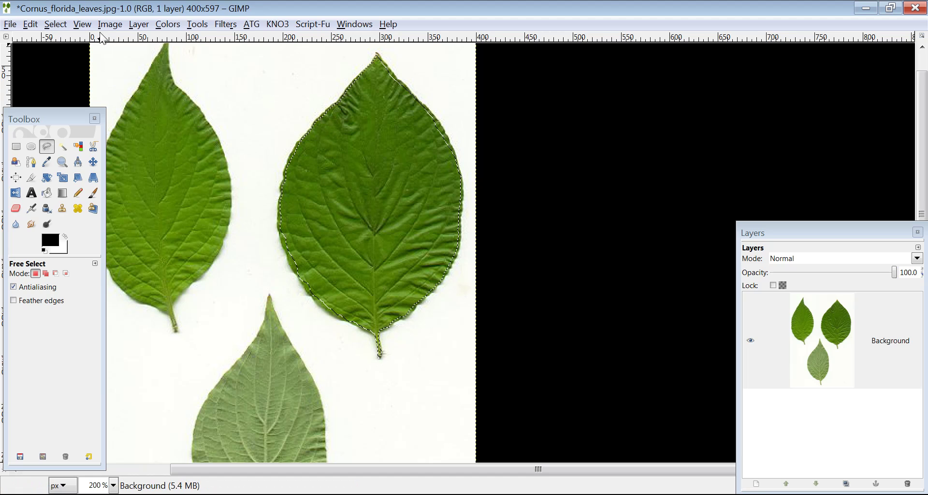
# Invert the selection and feather it by 5 pixels.
pyautogui.click(57, 24)
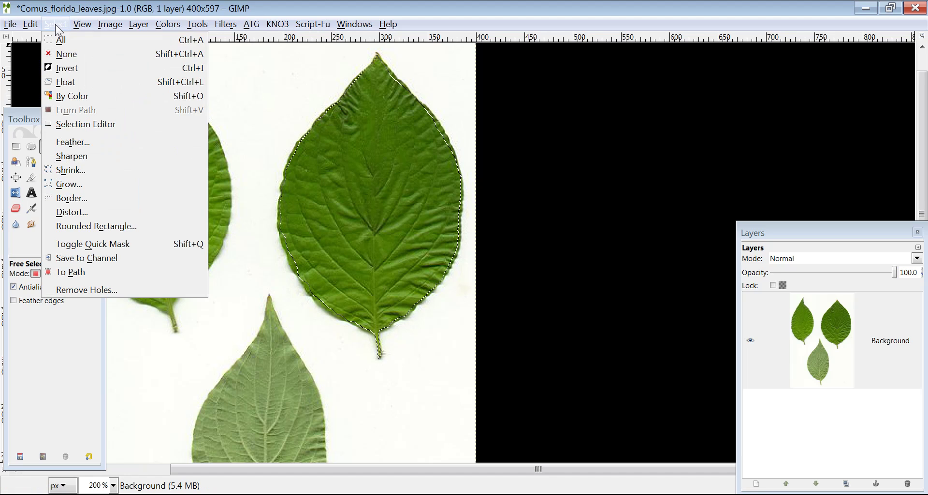
pyautogui.click(74, 68)
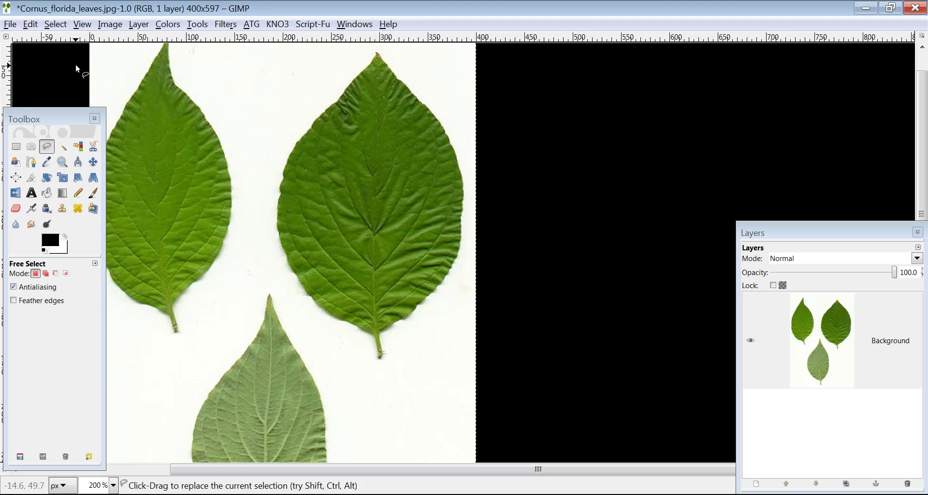
pyautogui.click(58, 25)
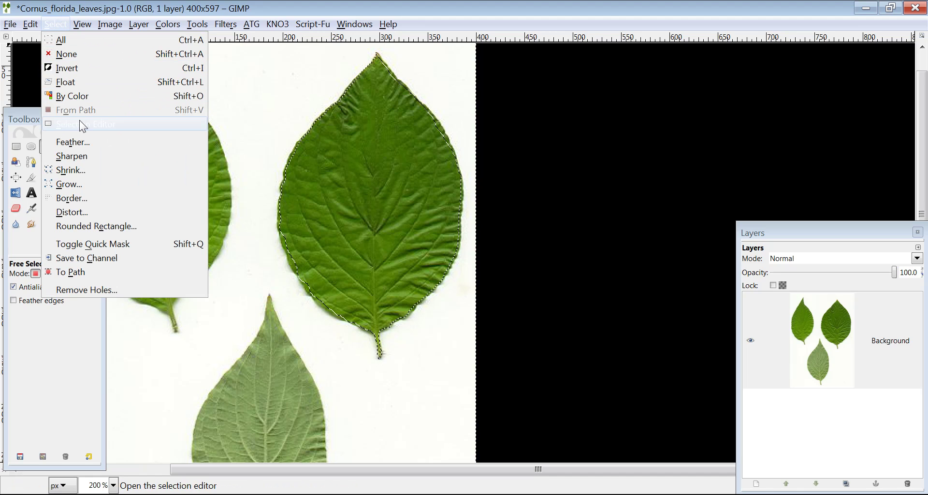
pyautogui.click(82, 141)
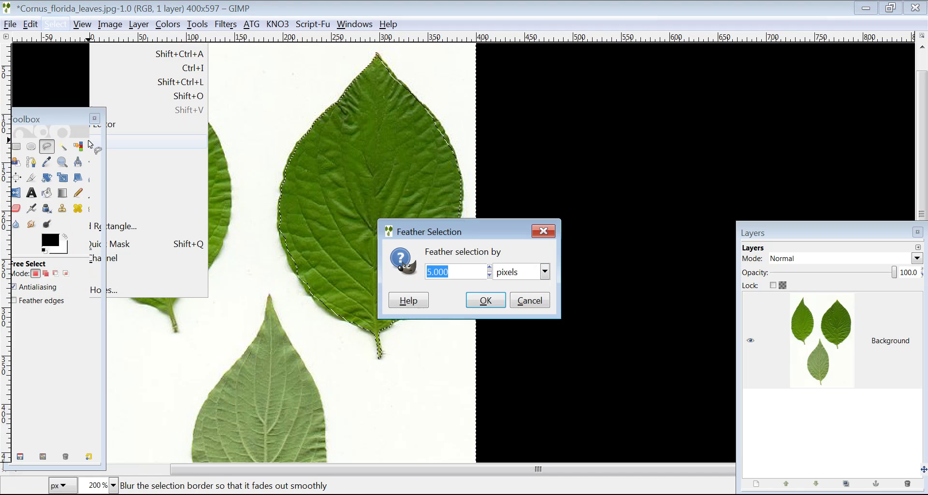
pyautogui.click(485, 300)
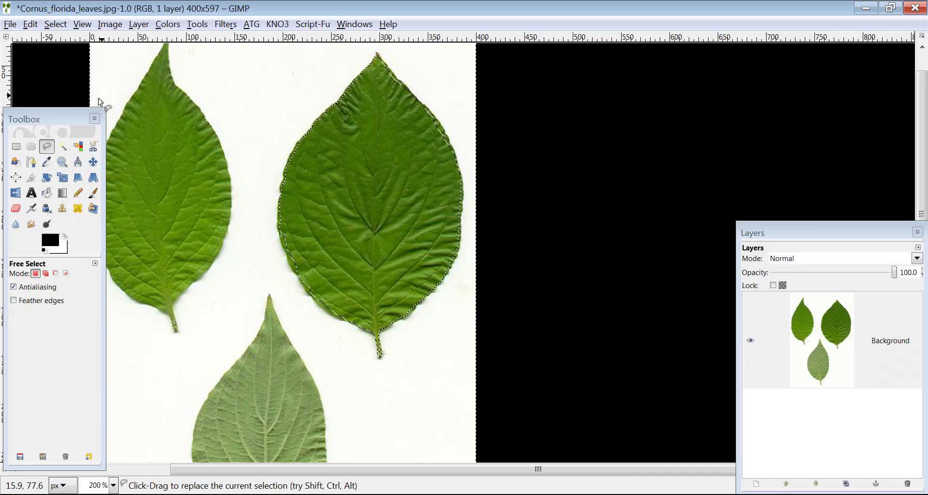
# Zoom back out to 100% to show the whole image.
pyautogui.click(62, 162)
pyautogui.click(21, 309)
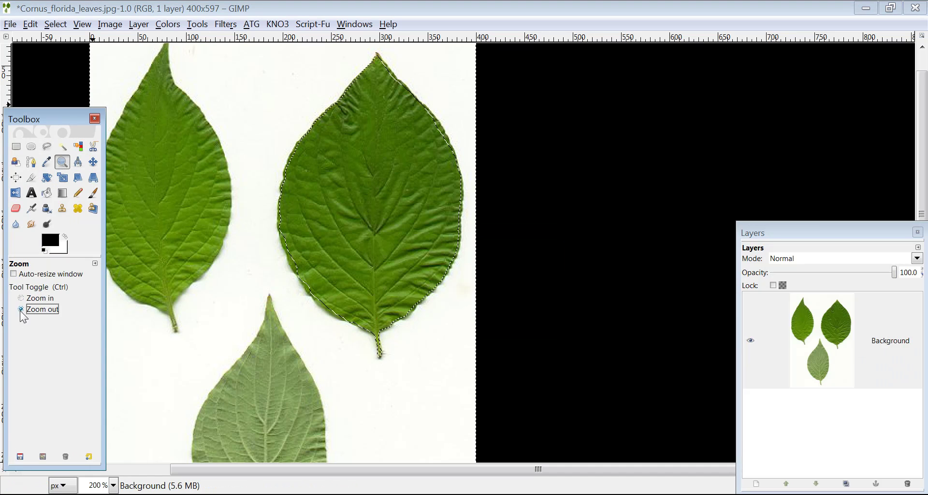
pyautogui.click(293, 279)
pyautogui.click(293, 278)
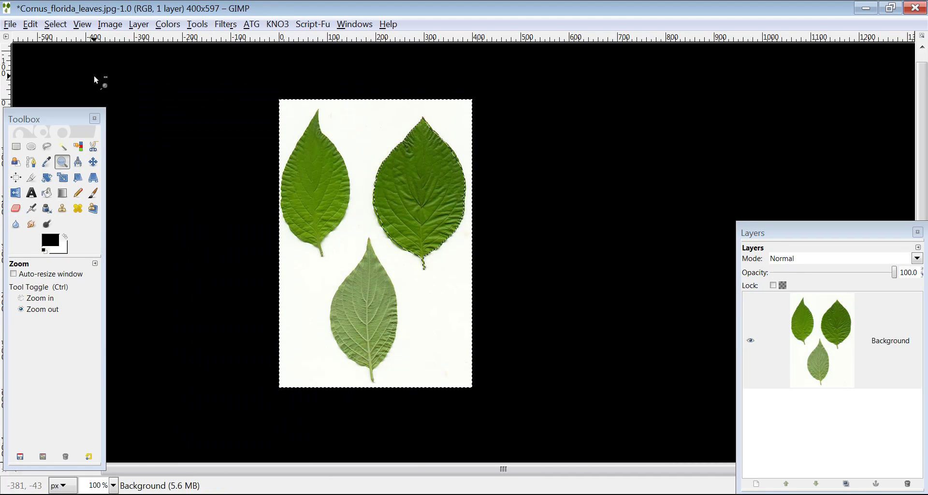
# Invert the selection and cut, then undo the cut to restore the leaf.
pyautogui.click(55, 25)
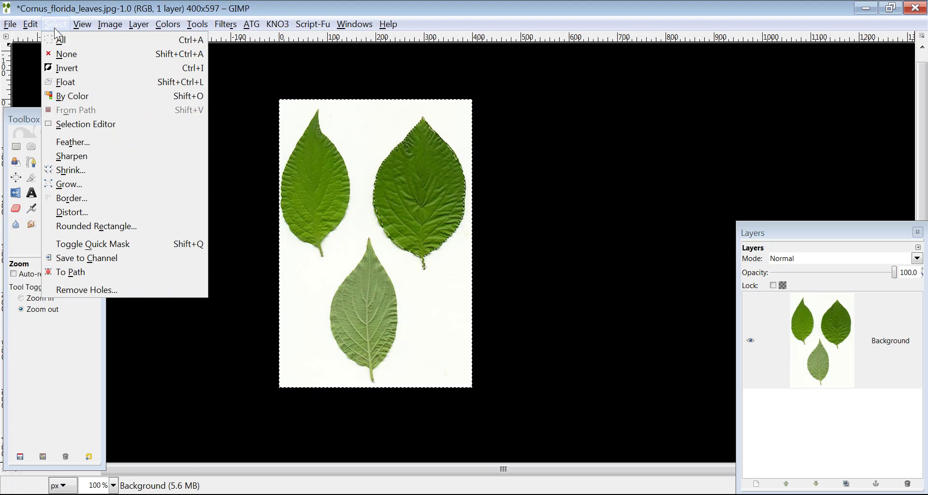
pyautogui.click(64, 67)
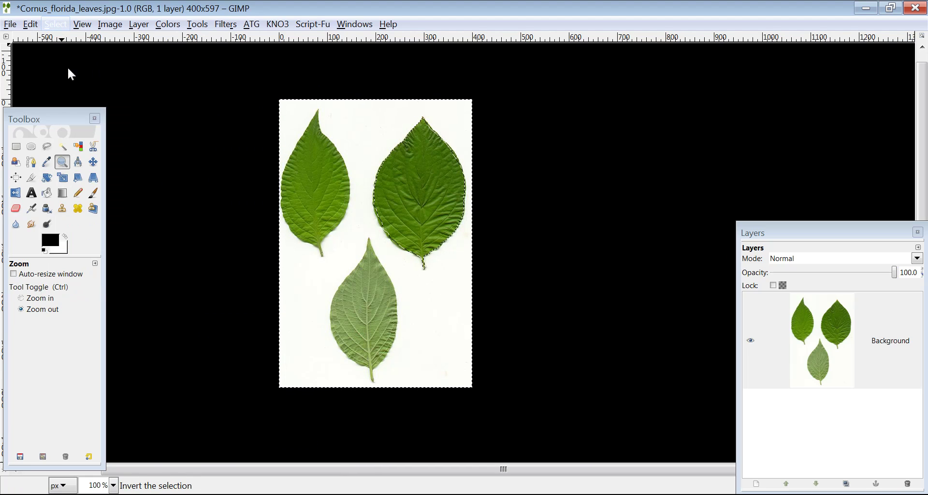
pyautogui.click(29, 24)
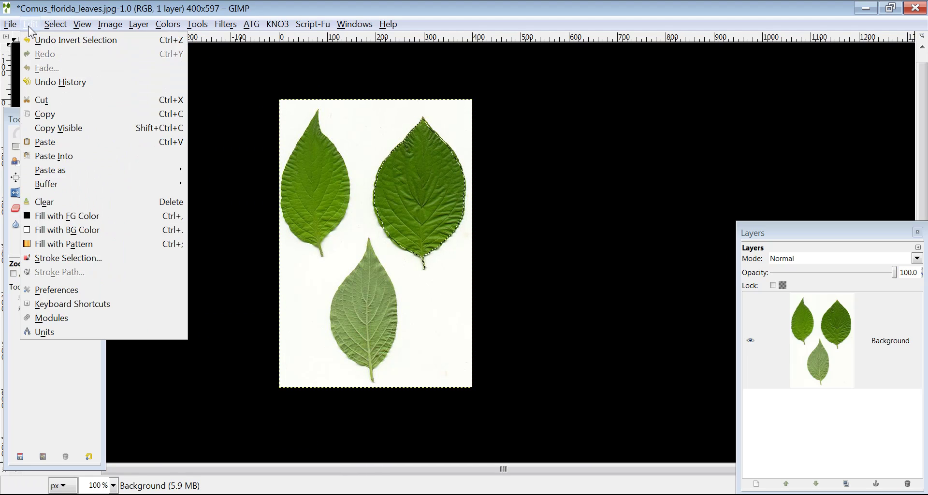
pyautogui.click(57, 100)
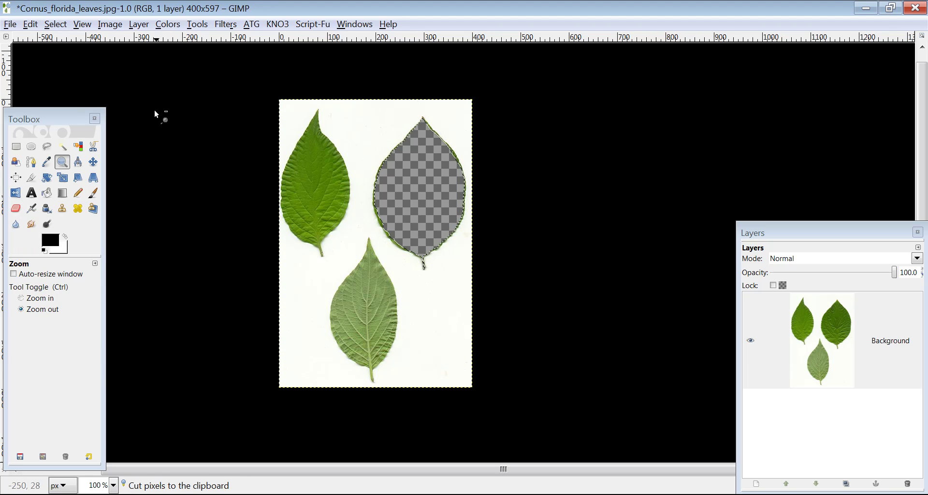
pyautogui.click(30, 24)
pyautogui.click(36, 38)
# Invert again, cut away everything outside the right leaf, and select none.
pyautogui.click(55, 24)
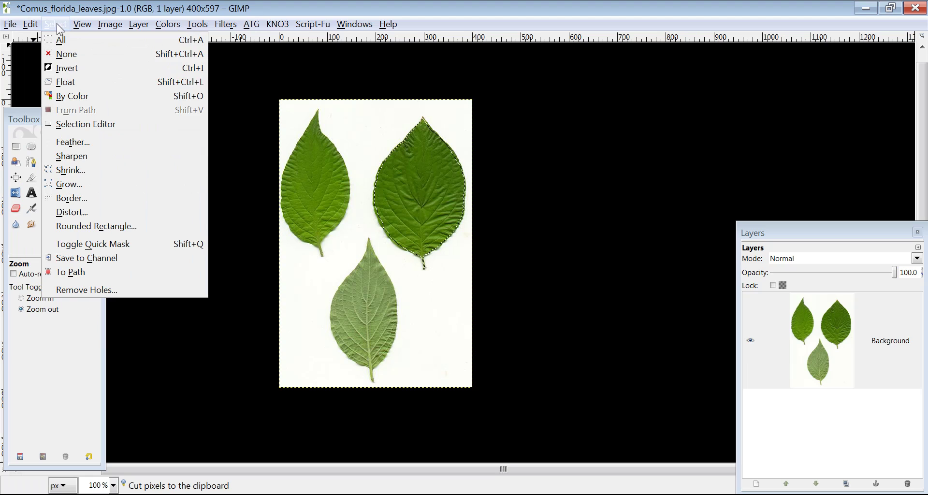
pyautogui.click(66, 67)
pyautogui.click(30, 24)
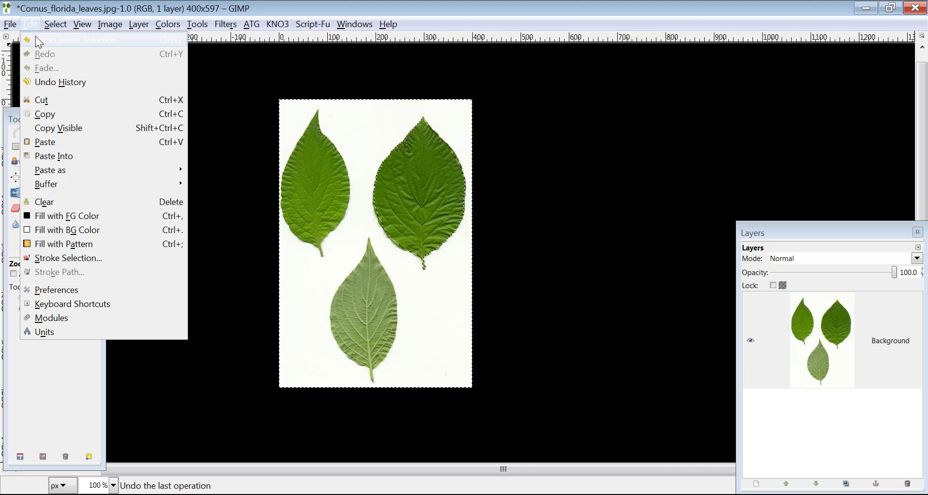
pyautogui.click(54, 99)
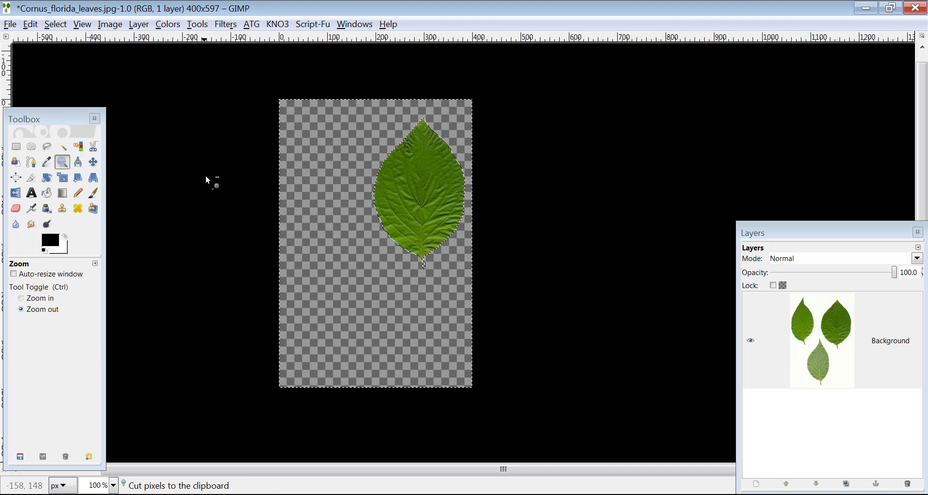
pyautogui.click(55, 24)
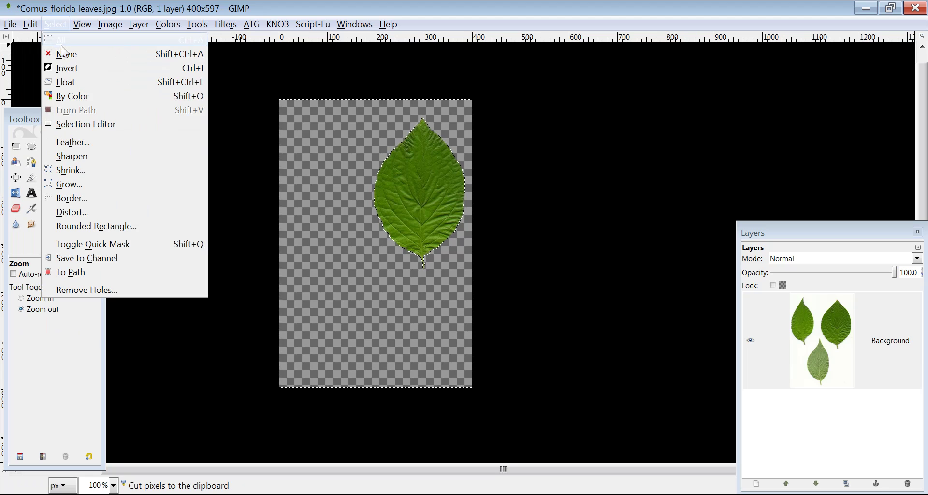
pyautogui.click(64, 52)
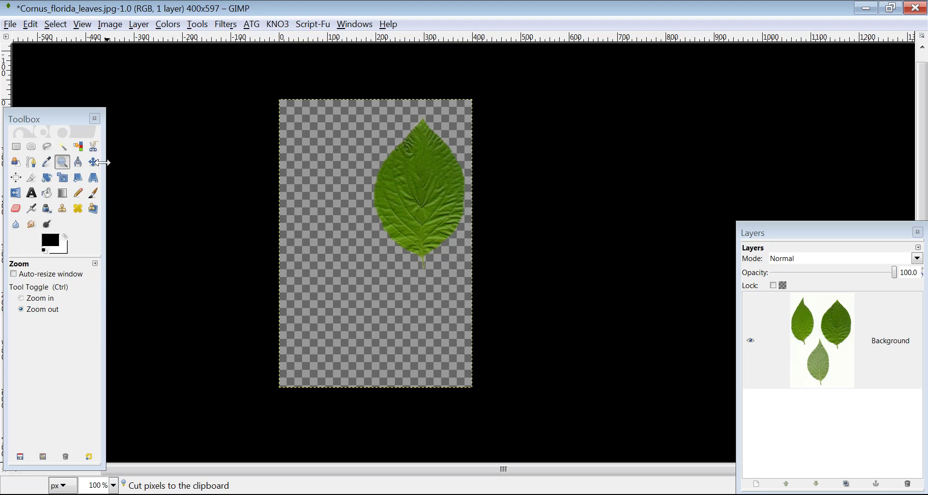
# Move the cut-out leaf to the canvas centre and fit its layer to image size.
pyautogui.click(95, 164)
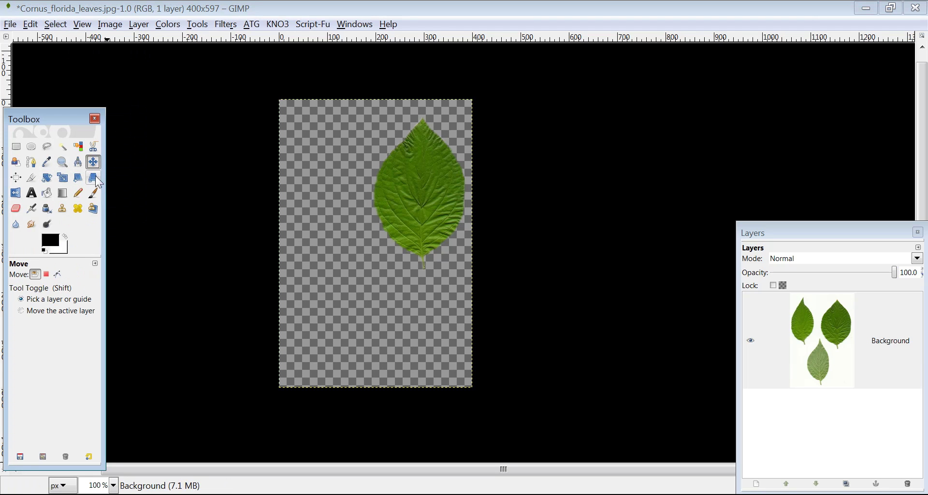
pyautogui.moveTo(419, 192); pyautogui.dragTo(373, 231)
pyautogui.click(139, 26)
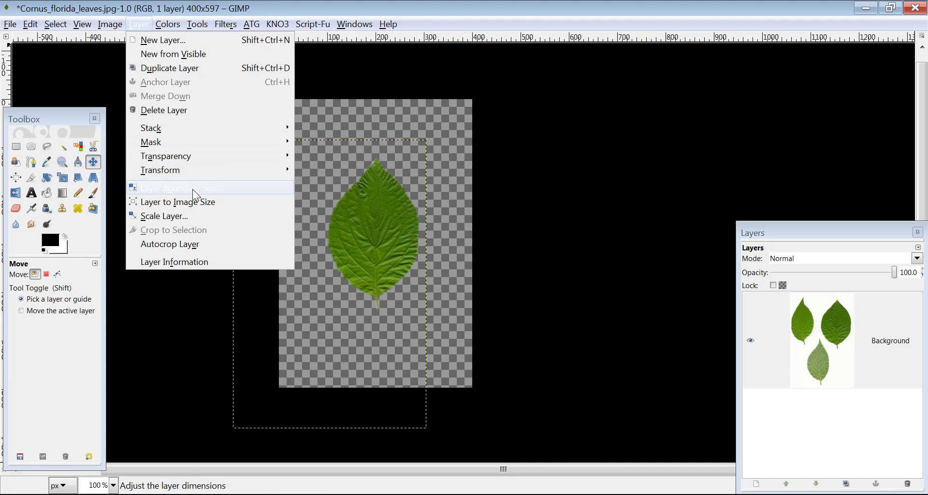
pyautogui.click(186, 202)
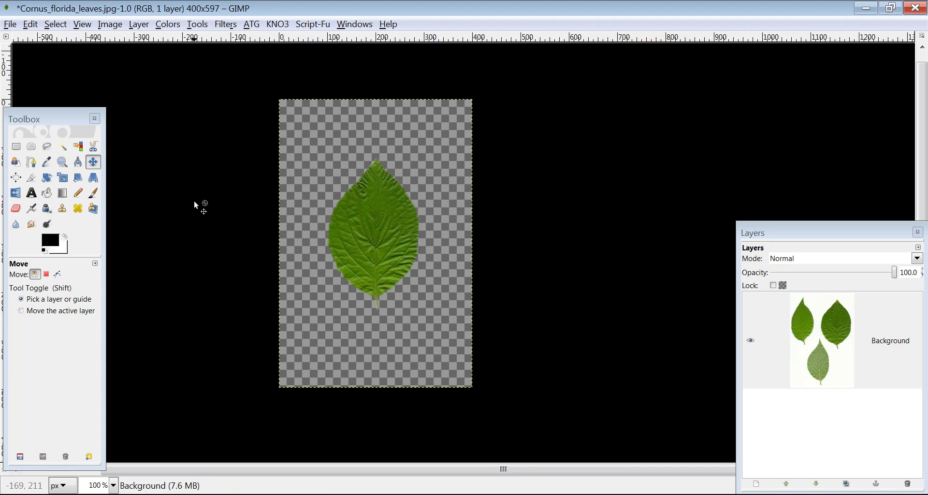
pyautogui.click(110, 25)
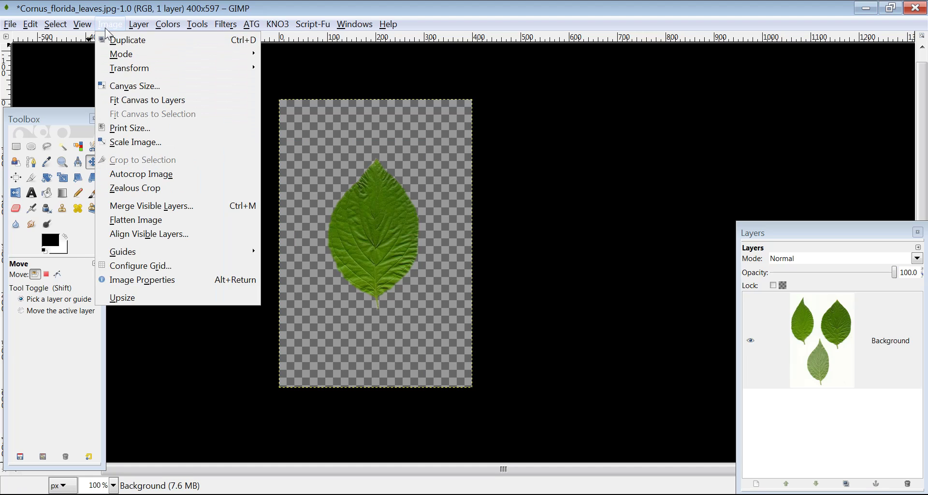
# Resize the canvas to 512 by 512 pixels, unlinking width and height.
pyautogui.click(139, 84)
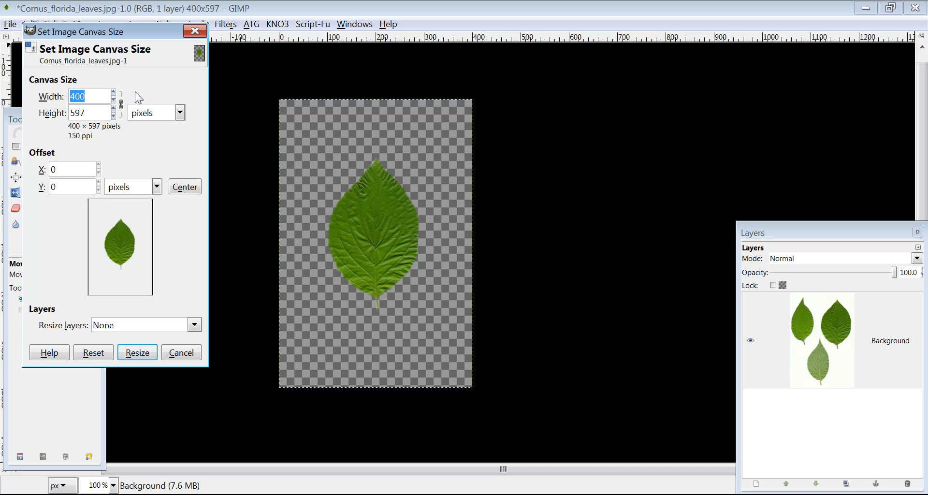
pyautogui.write('12')
pyautogui.press('BackSpace')
pyautogui.press('BackSpace')
pyautogui.write('512')
pyautogui.click(122, 109)
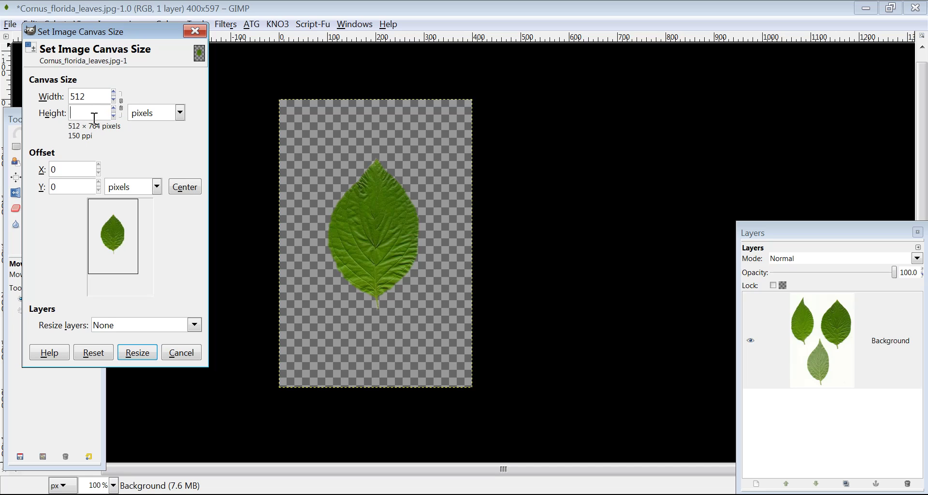
pyautogui.write('512')
pyautogui.click(137, 353)
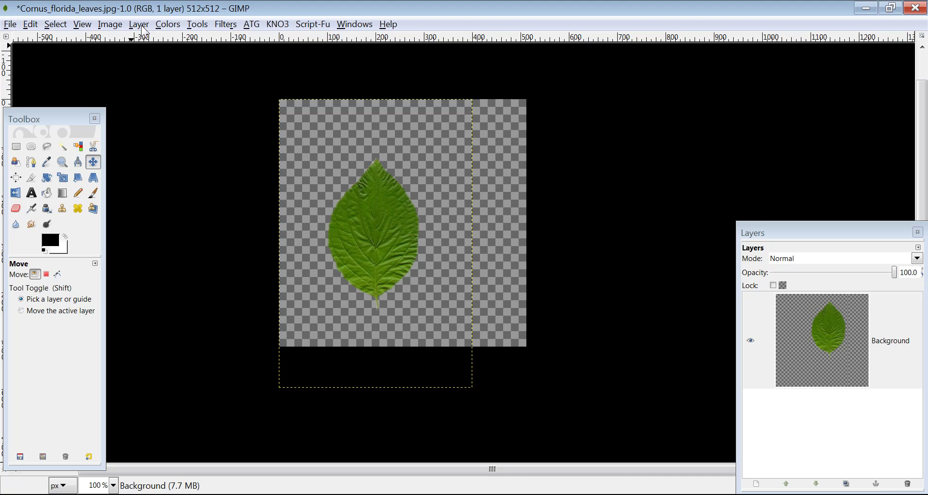
# Re-centre the leaf on the 512x512 canvas and fit its layer to the image size.
pyautogui.click(94, 161)
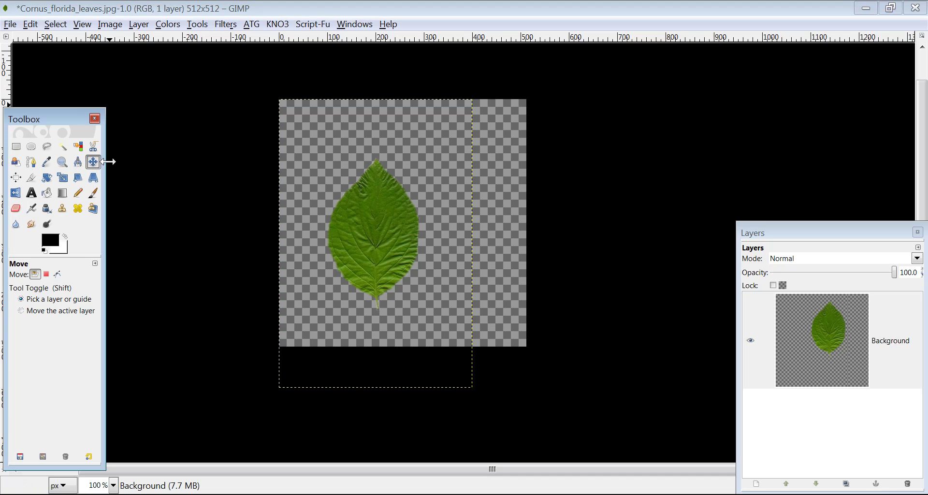
pyautogui.moveTo(387, 223); pyautogui.dragTo(406, 215)
pyautogui.click(139, 27)
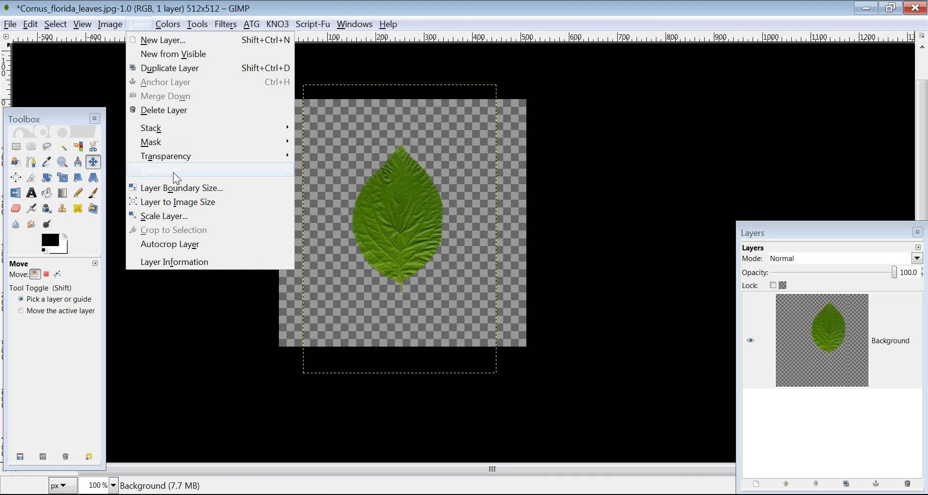
pyautogui.click(179, 201)
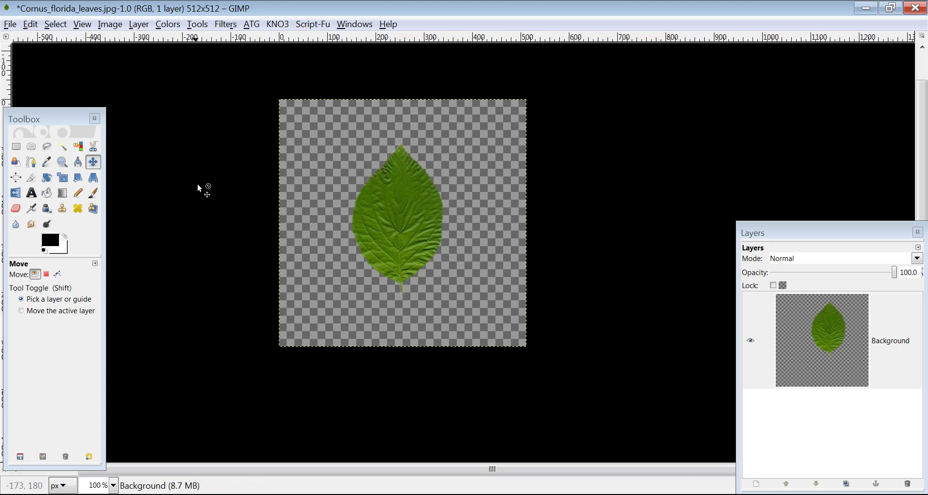
# Desaturate the leaf to grey using the Average shade option.
pyautogui.click(170, 25)
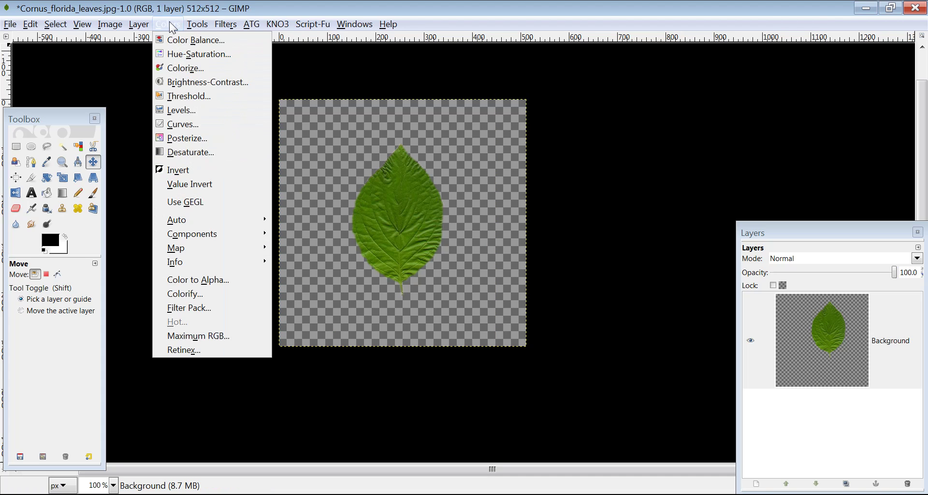
pyautogui.click(191, 151)
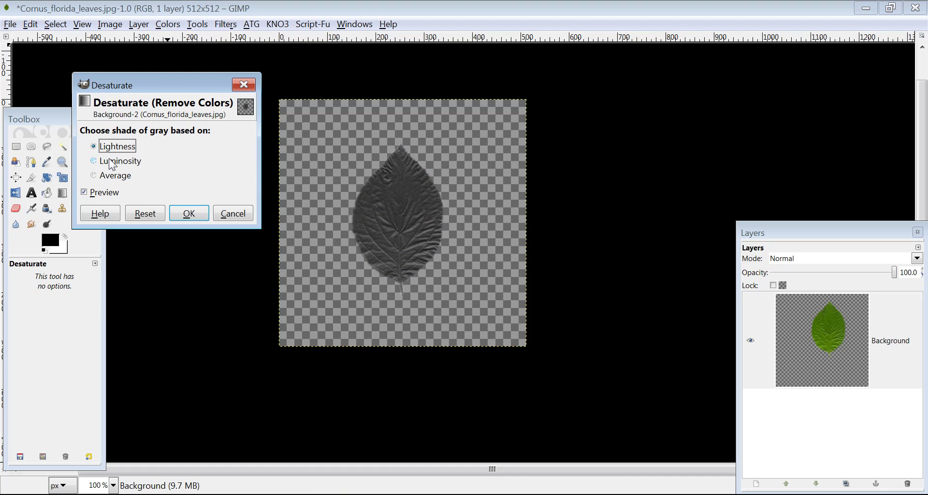
pyautogui.click(98, 162)
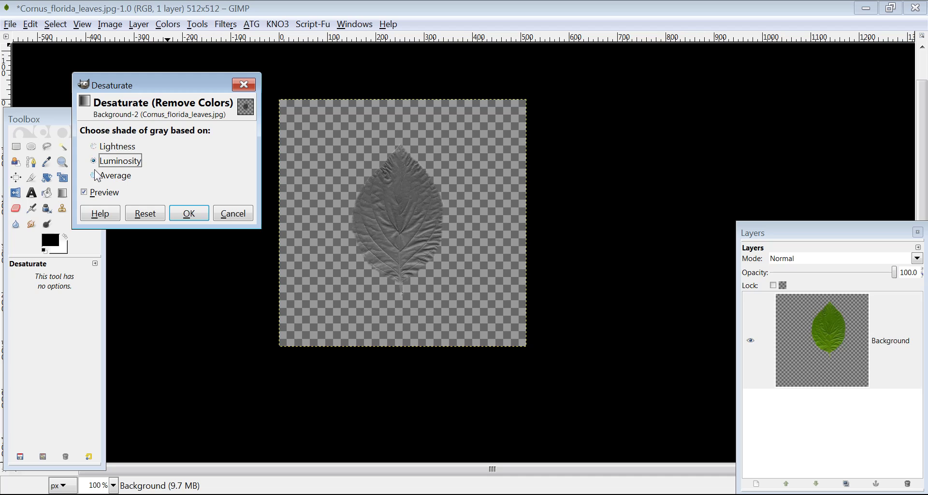
pyautogui.click(94, 175)
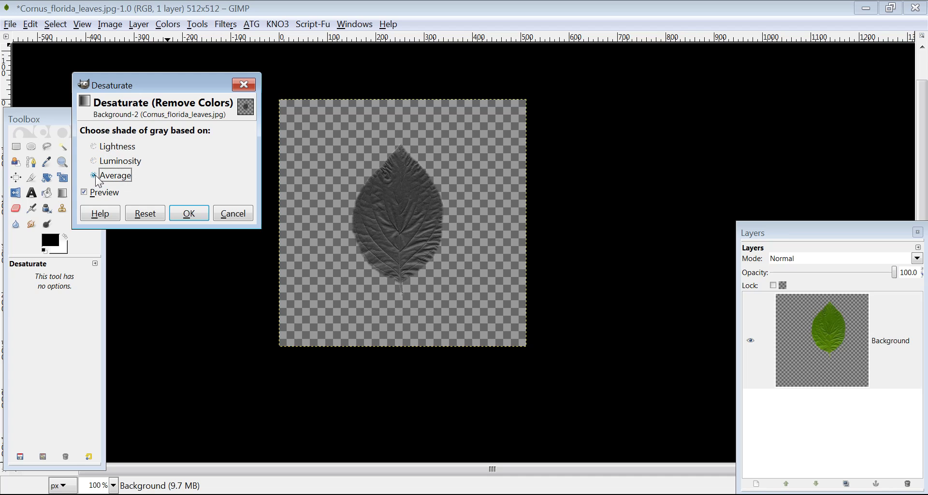
pyautogui.click(188, 214)
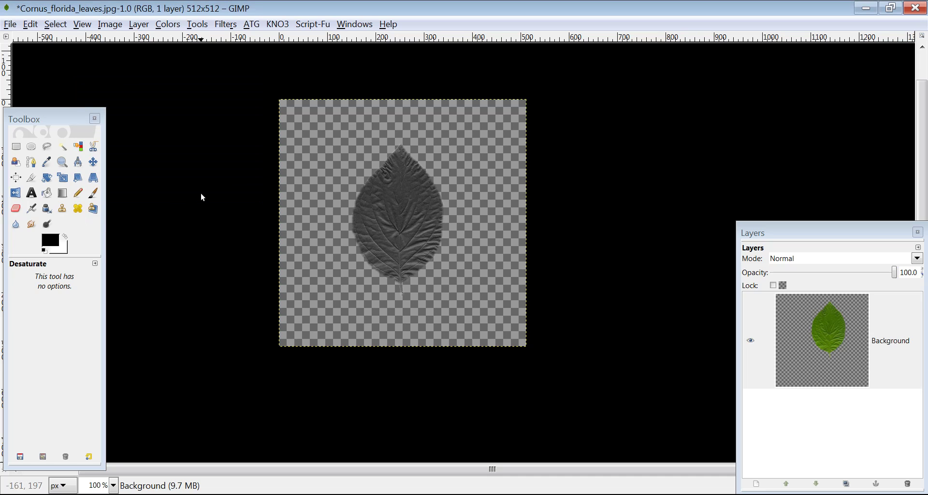
# Save the grey leaf as PNG image Cornus_florida_leaves.png via Save As.
pyautogui.click(9, 25)
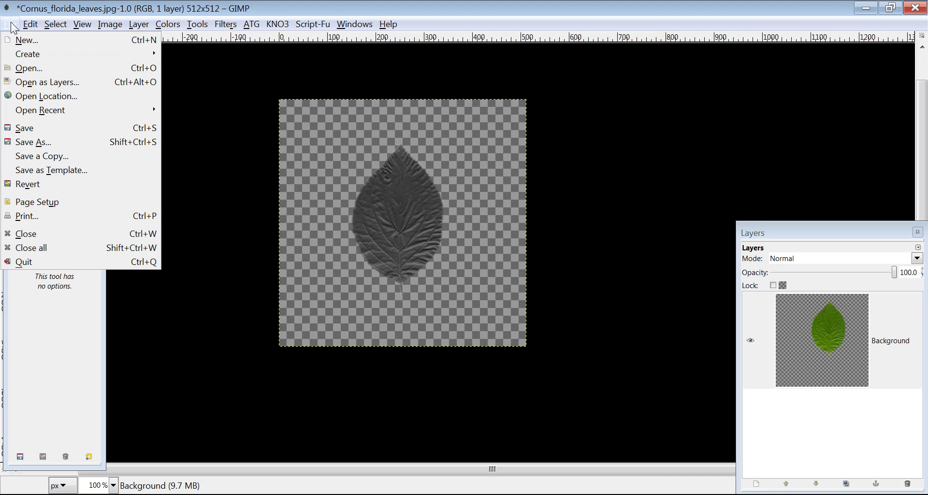
pyautogui.click(40, 143)
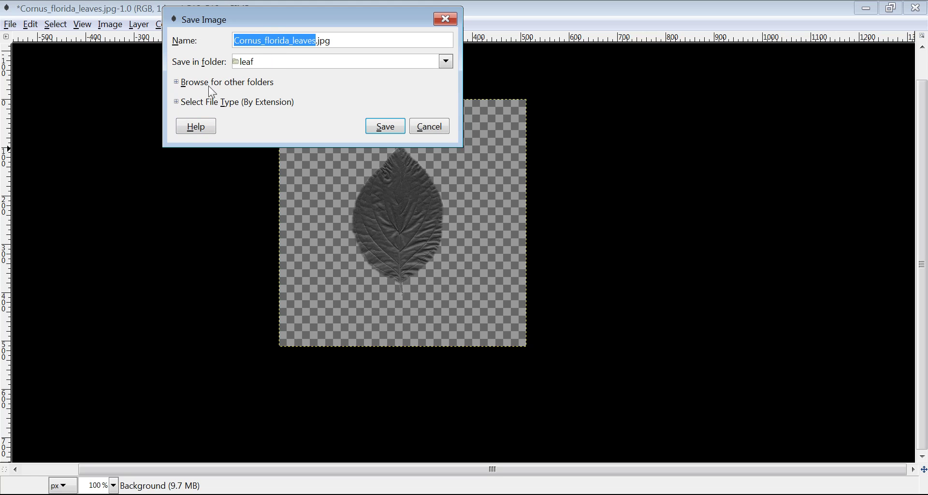
pyautogui.click(176, 102)
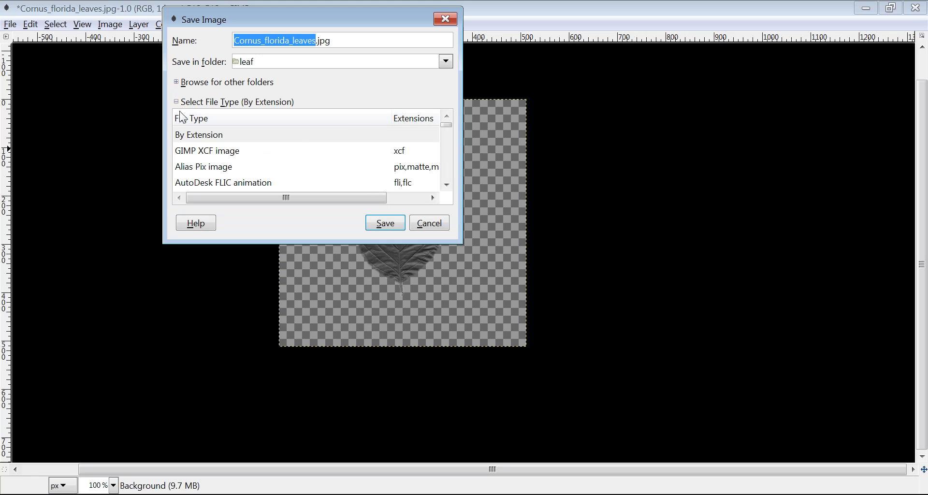
pyautogui.scroll(-8, 443, 168)
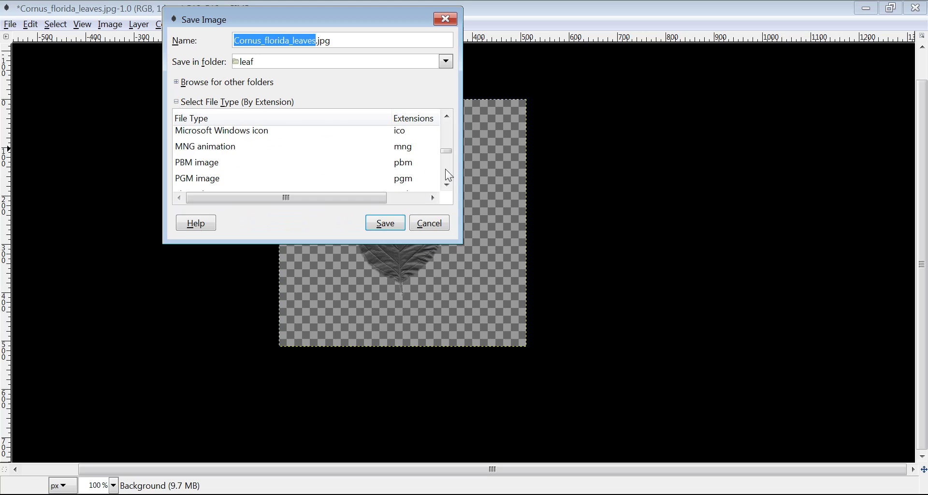
pyautogui.scroll(-2, 445, 170)
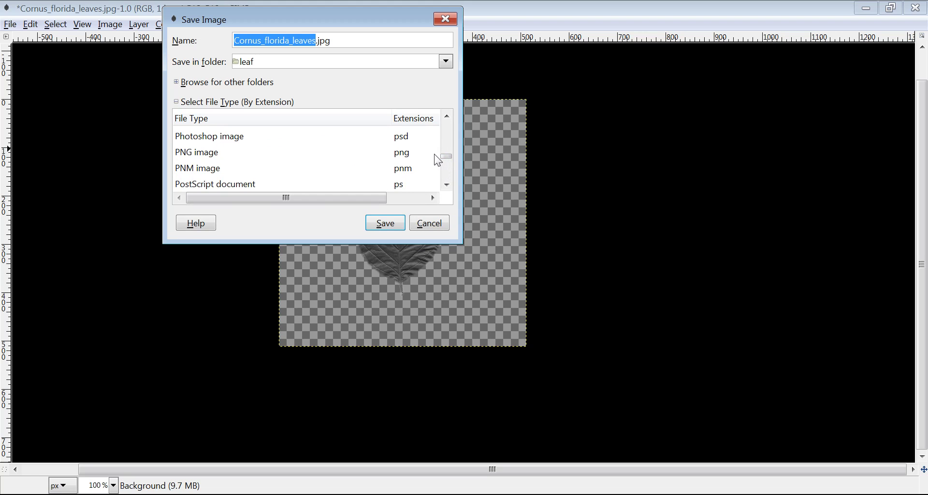
pyautogui.click(192, 151)
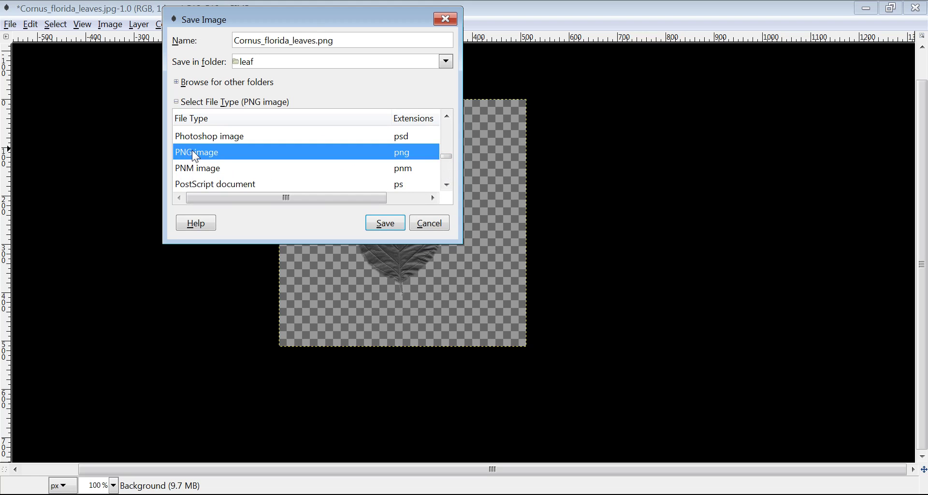
pyautogui.click(429, 224)
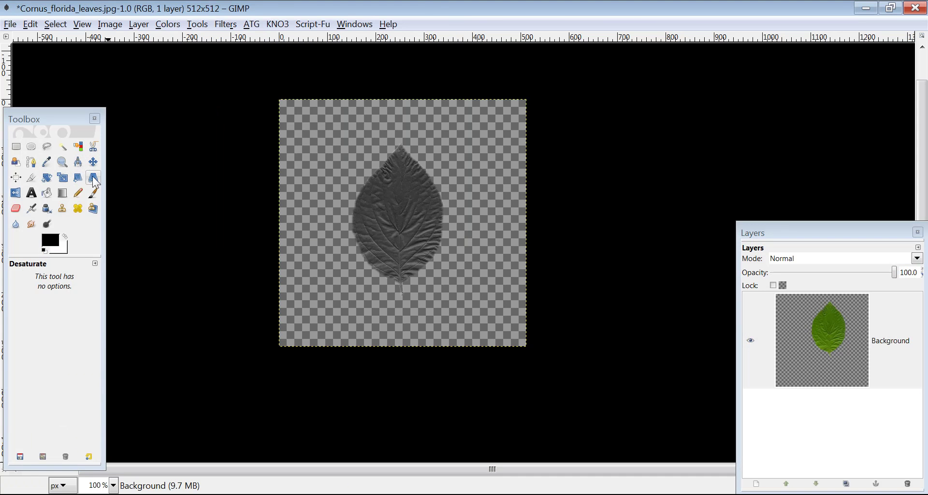
# Rotate the leaf layer by about 11 degrees with the Rotate tool.
pyautogui.click(48, 178)
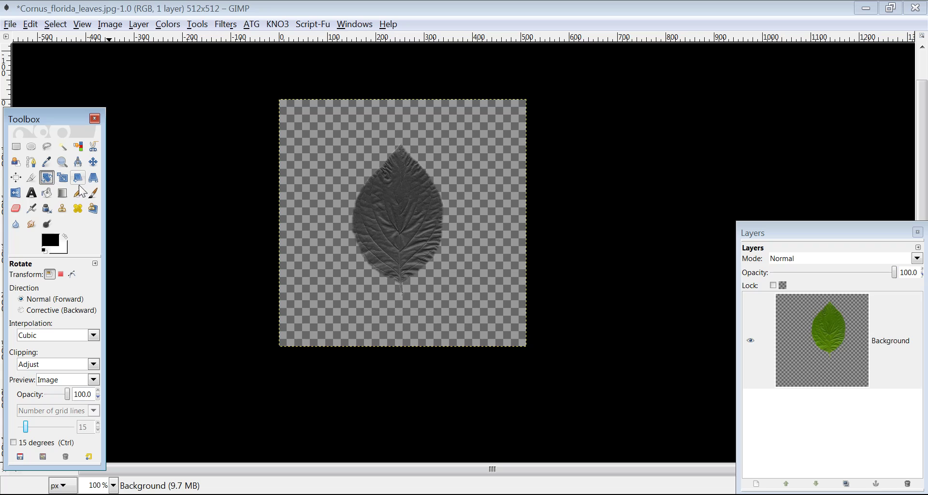
pyautogui.click(400, 216)
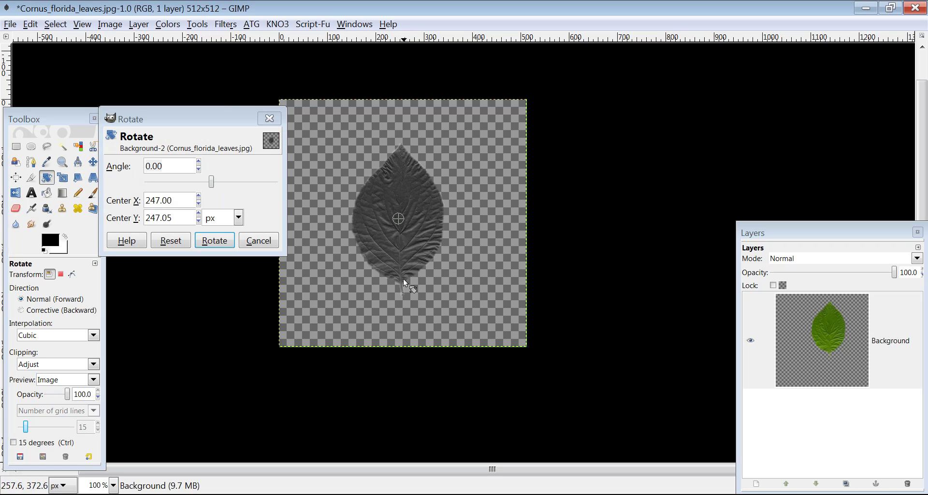
pyautogui.moveTo(402, 284); pyautogui.dragTo(386, 282)
pyautogui.click(213, 240)
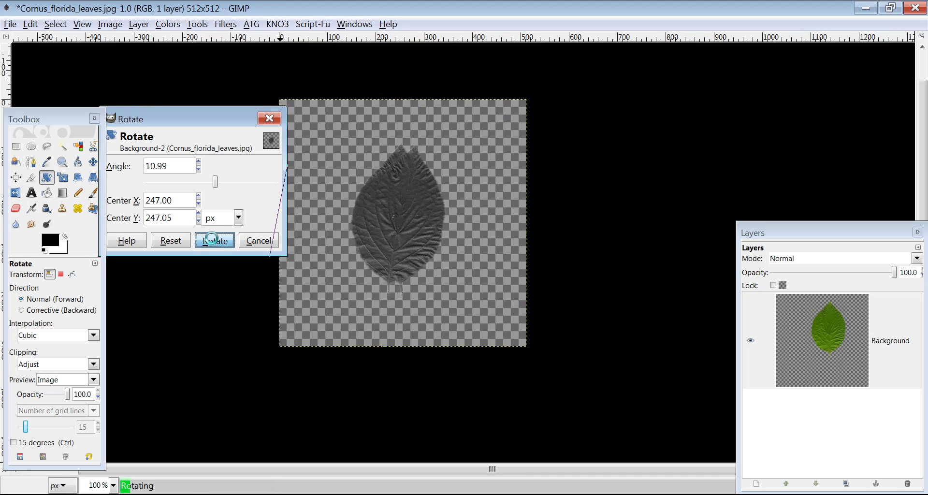
# Open Save As to check the file name, then cancel it.
pyautogui.click(10, 24)
pyautogui.click(29, 141)
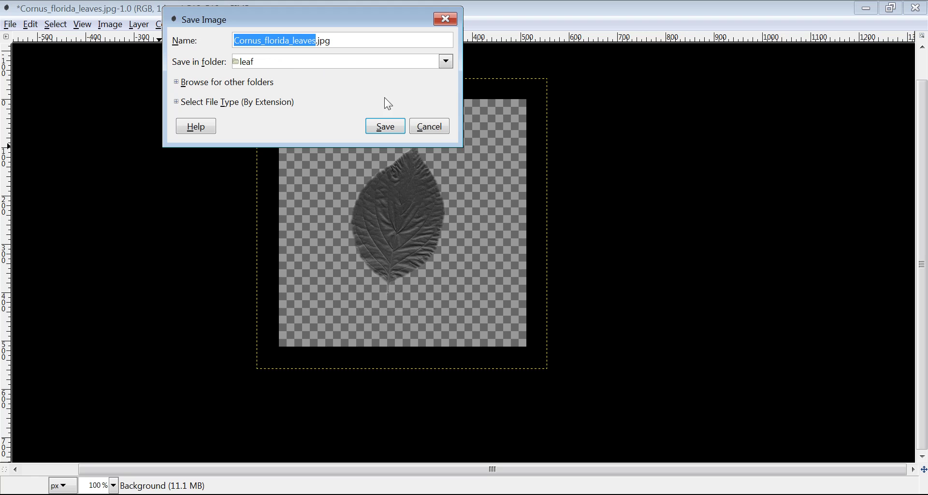
pyautogui.click(429, 127)
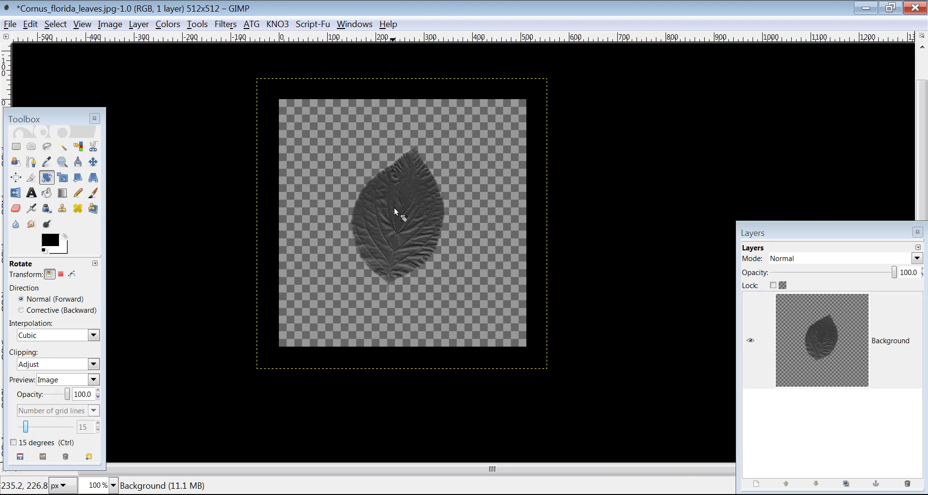
# Fit the leaf layer to the image size and rotate the leaf slightly further.
pyautogui.click(139, 24)
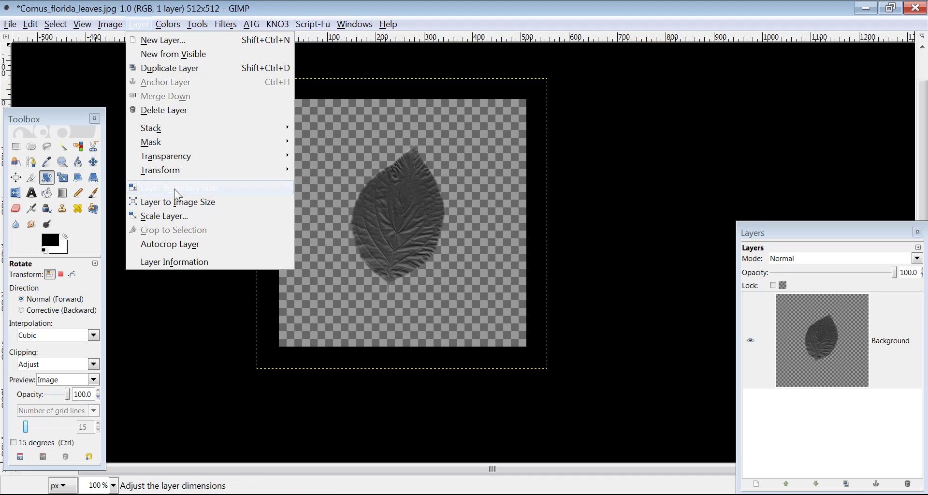
pyautogui.click(172, 202)
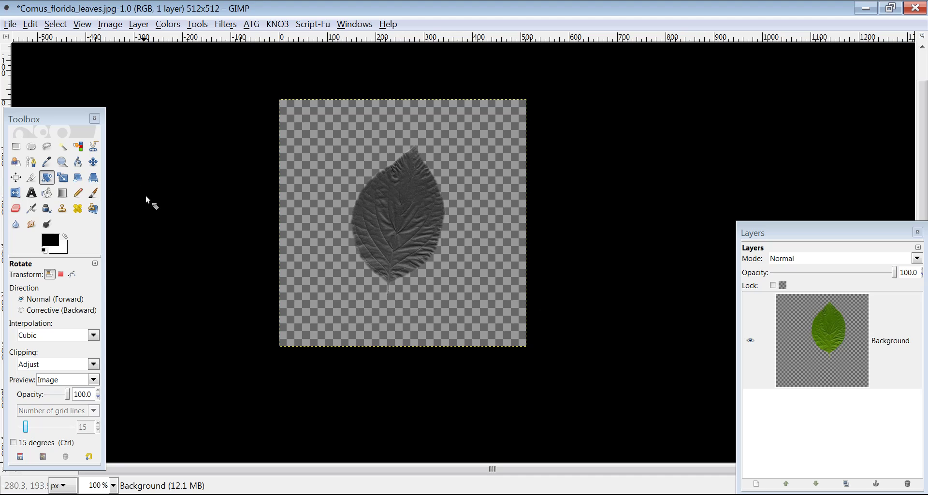
pyautogui.click(50, 181)
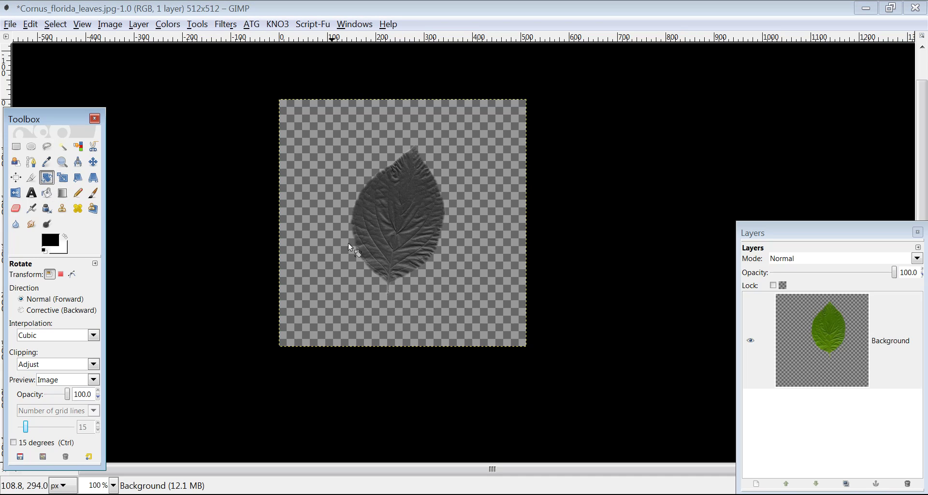
pyautogui.moveTo(393, 279); pyautogui.dragTo(369, 283)
pyautogui.click(215, 240)
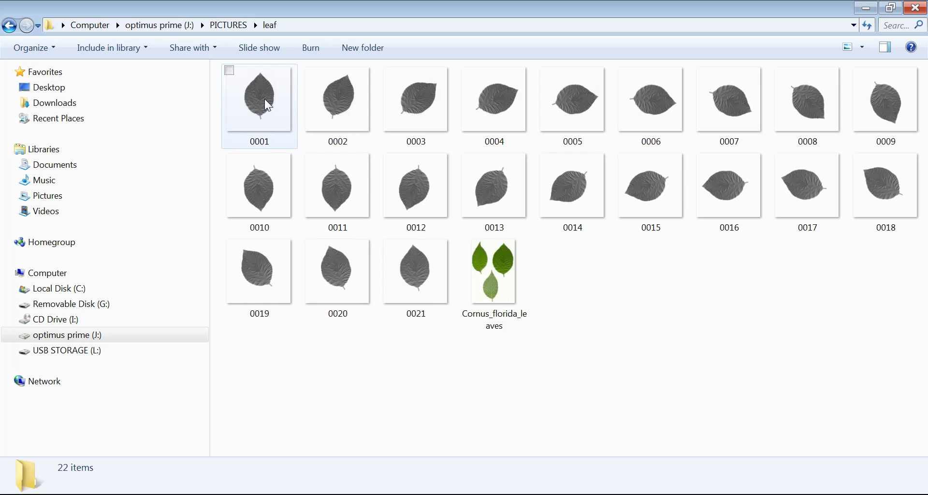
# Open the 'leaf - Copy' folder in PICTURES, then switch to the VisionLab project.
pyautogui.click(10, 25)
pyautogui.doubleClick(346, 160)
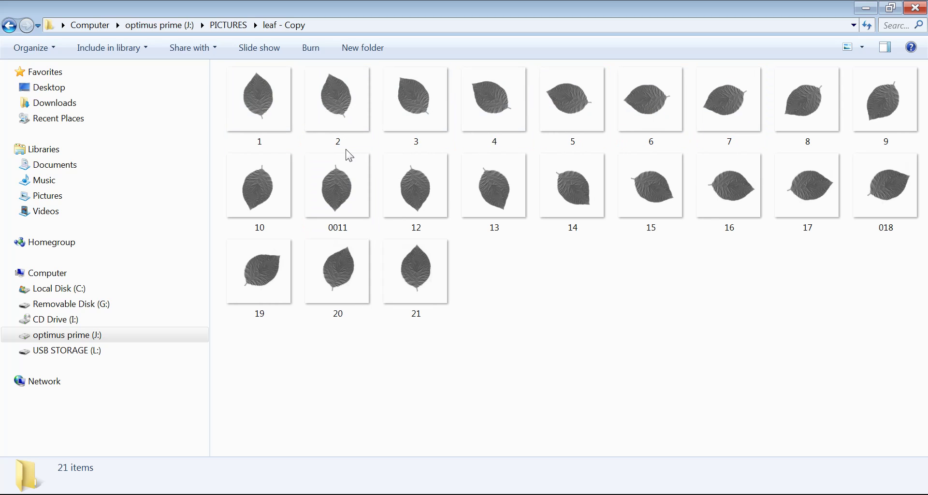
pyautogui.hotkey('alt', 'Tab')
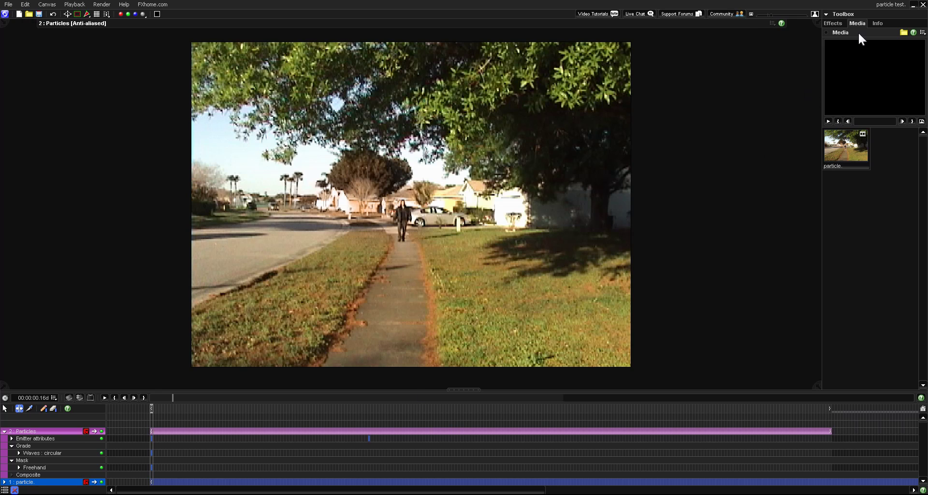
# Display the Particles emitter attributes listing leaf textures 0010–0013 and the 500-particle rectangle emitter.
pyautogui.click(832, 25)
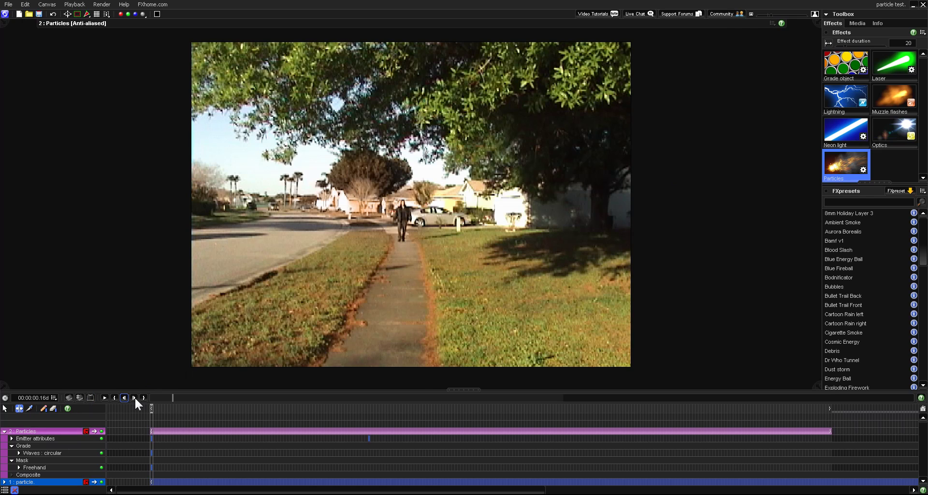
pyautogui.click(70, 436)
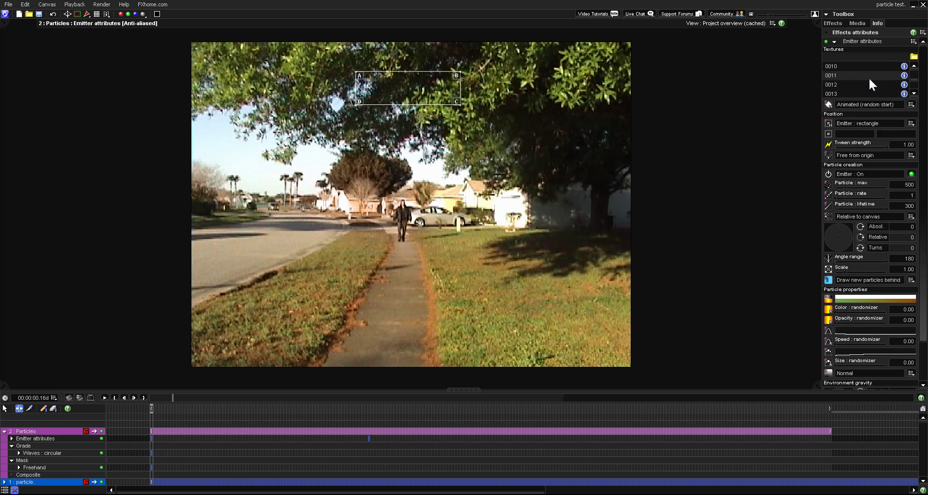
pyautogui.click(913, 57)
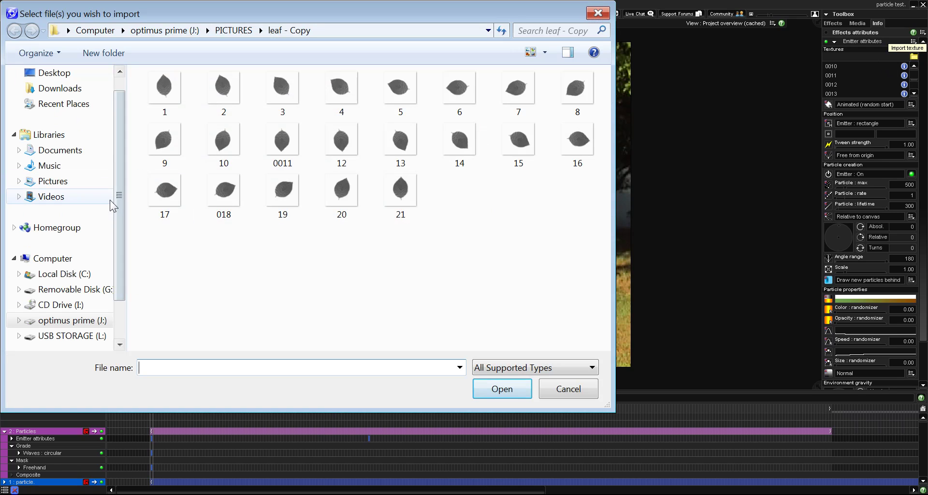
pyautogui.moveTo(121, 195); pyautogui.dragTo(604, 68)
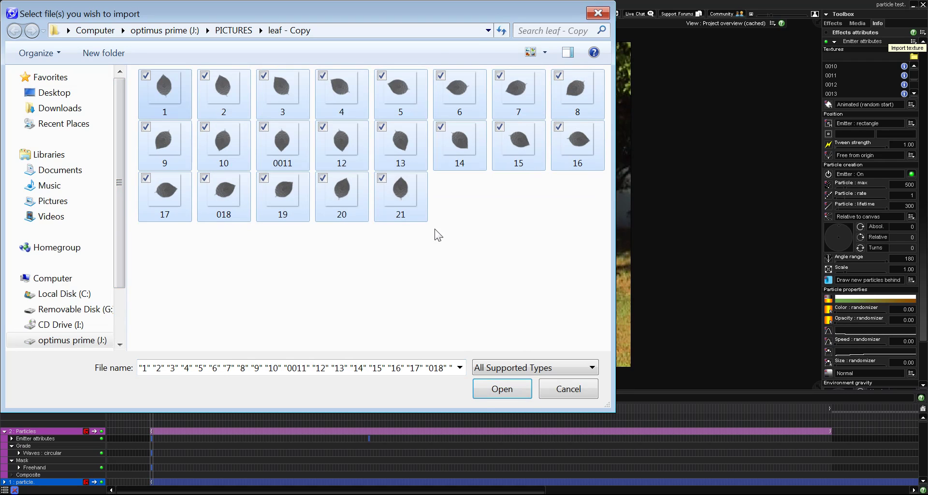
pyautogui.click(568, 389)
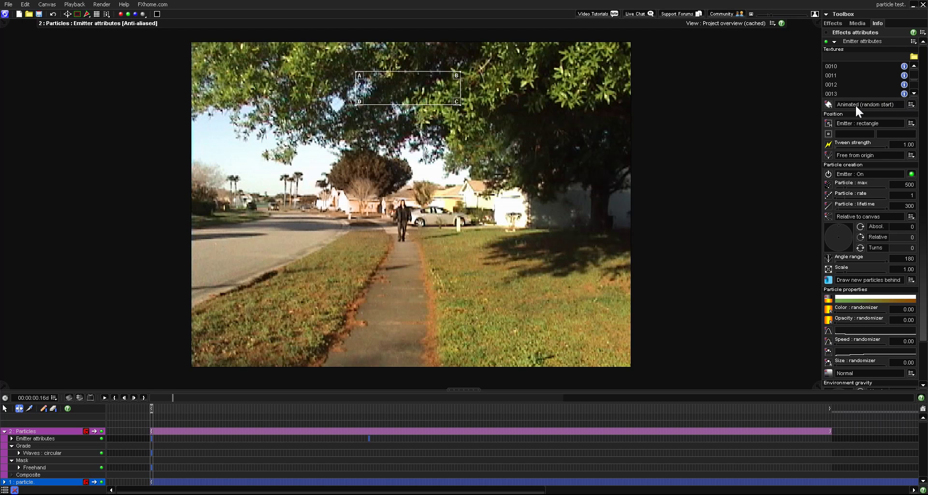
pyautogui.click(911, 104)
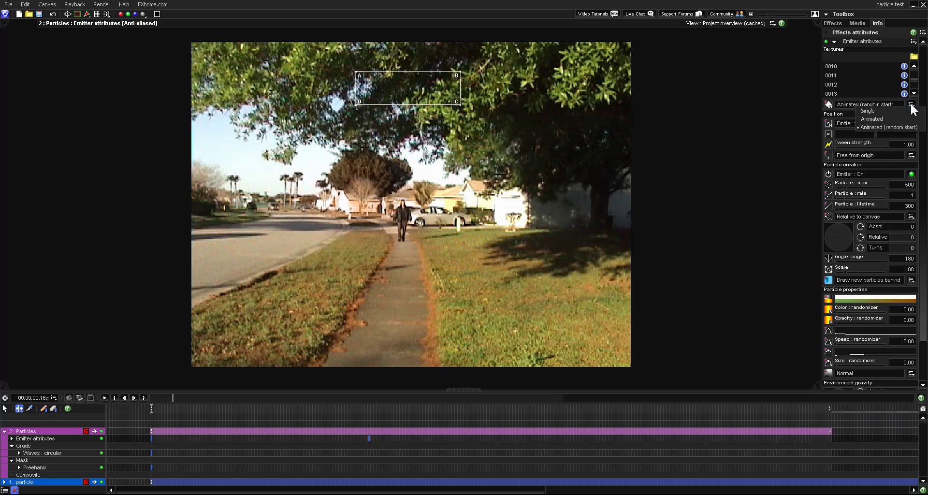
pyautogui.click(880, 126)
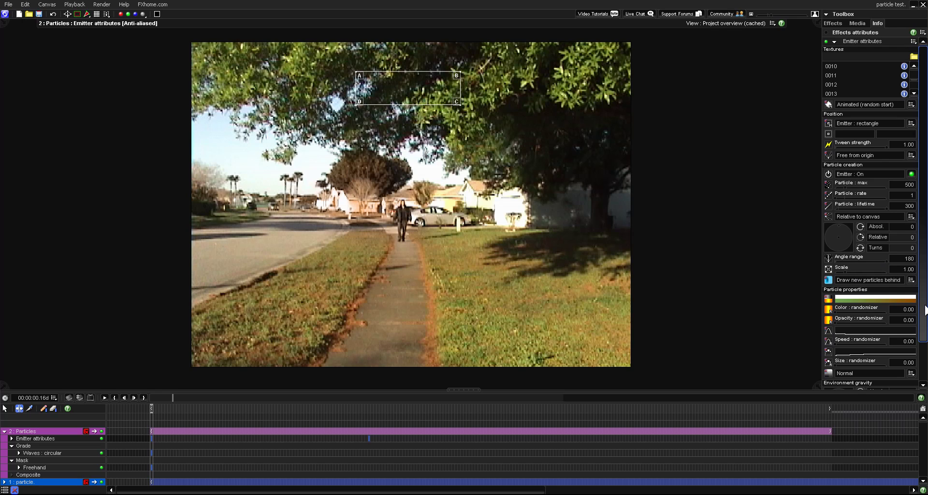
pyautogui.click(922, 385)
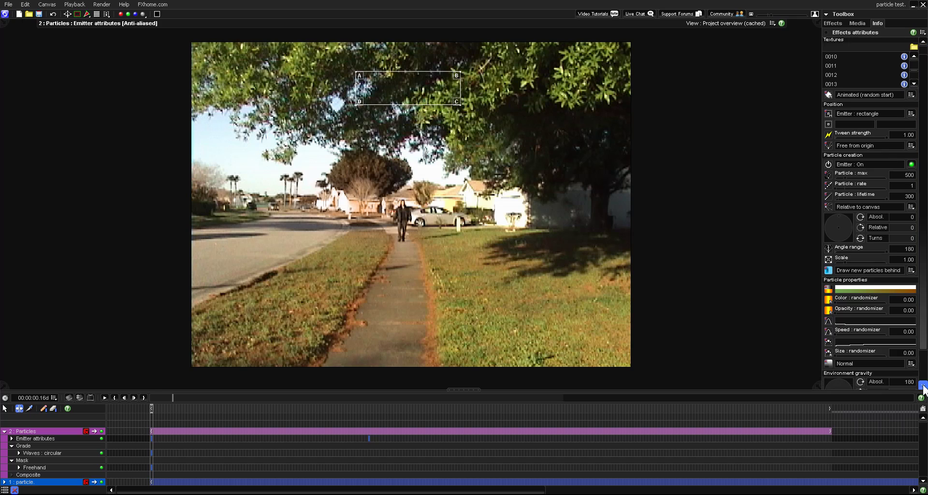
pyautogui.scroll(-3, 923, 386)
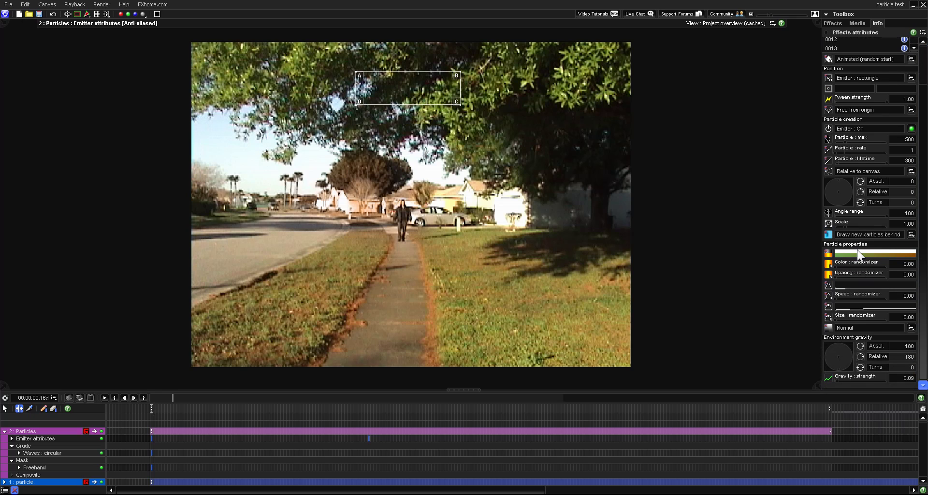
pyautogui.click(858, 253)
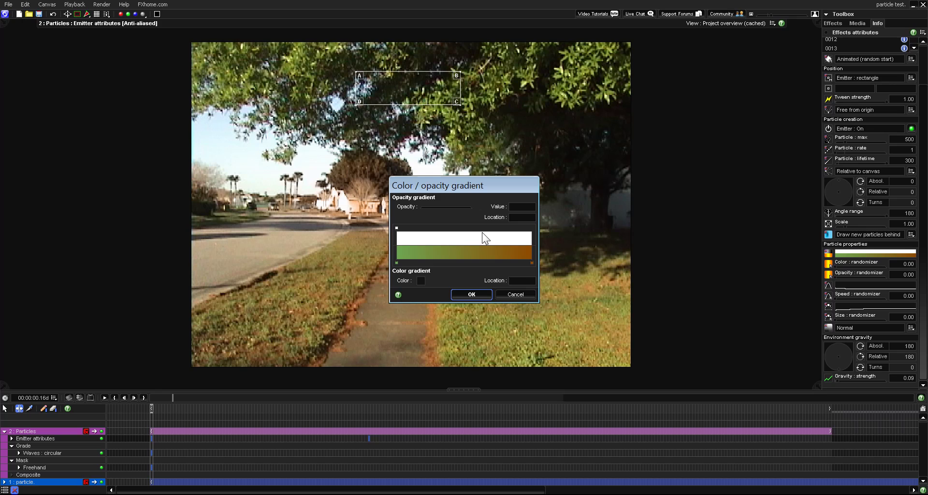
pyautogui.click(470, 293)
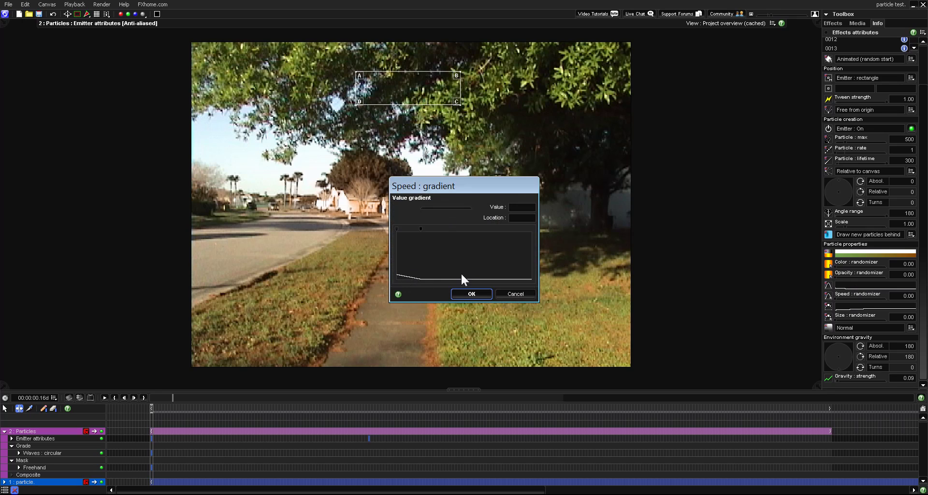
pyautogui.press('Escape')
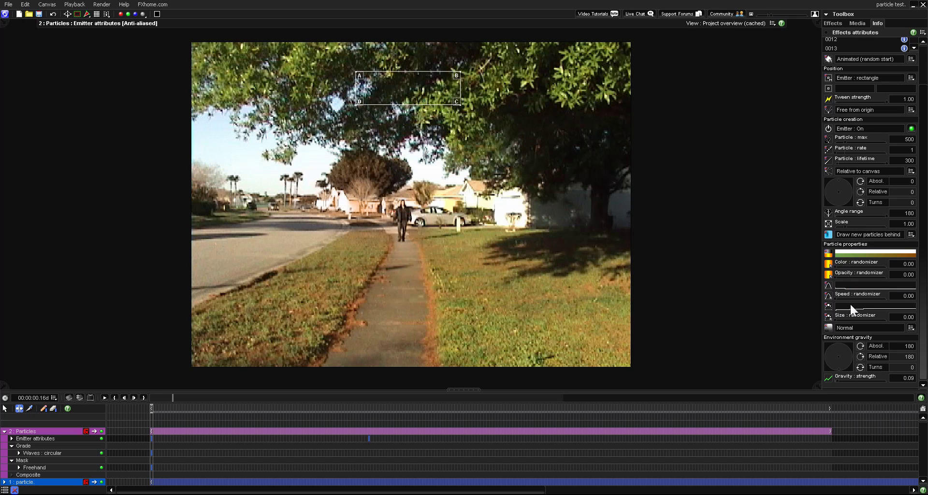
pyautogui.click(850, 306)
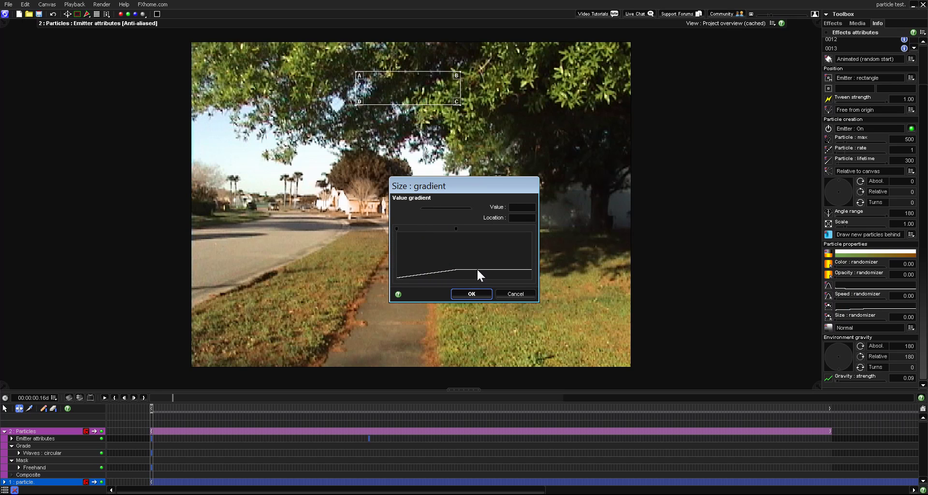
pyautogui.click(474, 294)
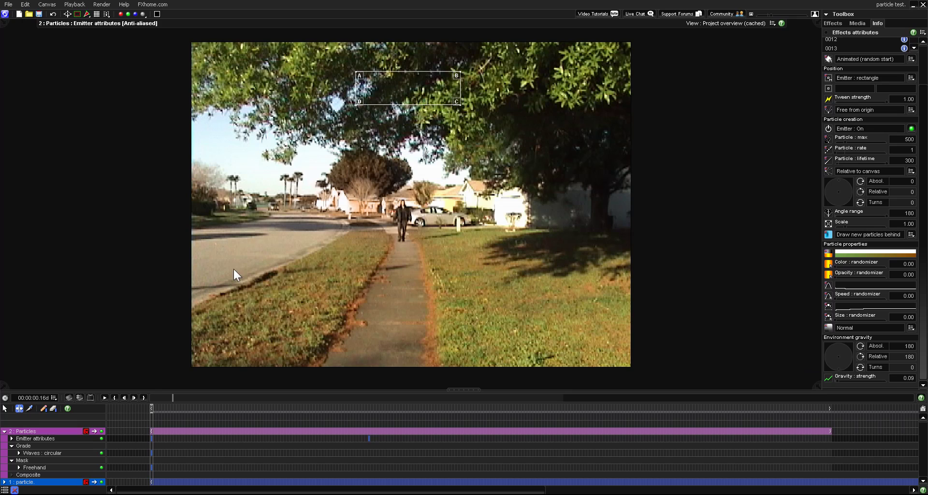
# Show the Particles layer's Waves: circular grade at amplitude 12.34, frequency 2.06, phase 6.54.
pyautogui.click(68, 446)
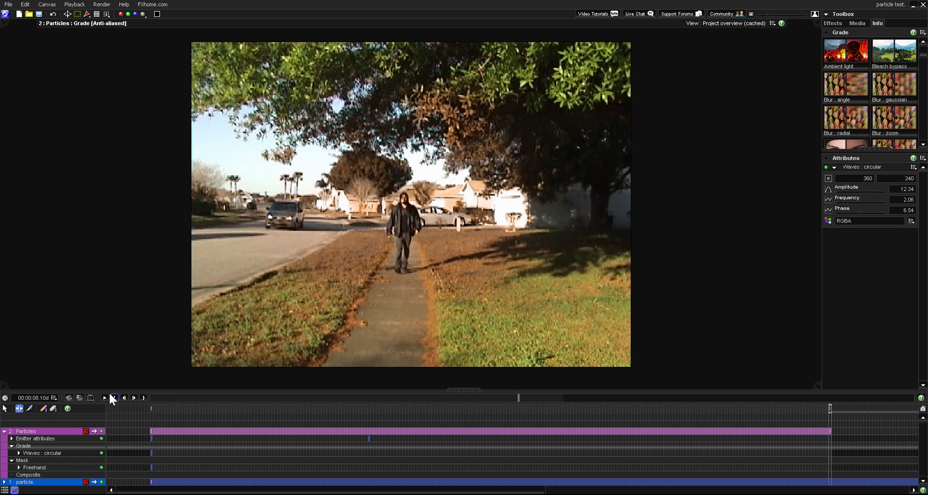
# Play the composition to watch leaf particles drift down over the sidewalk footage.
pyautogui.click(105, 397)
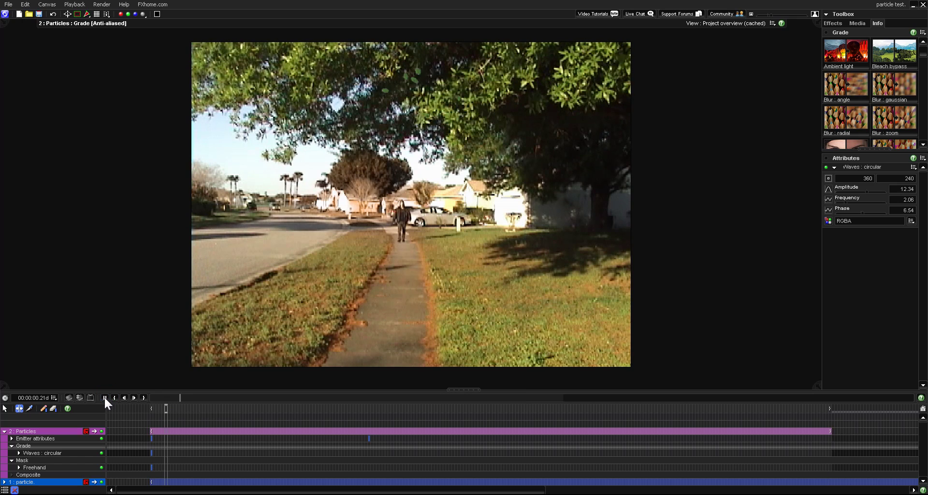